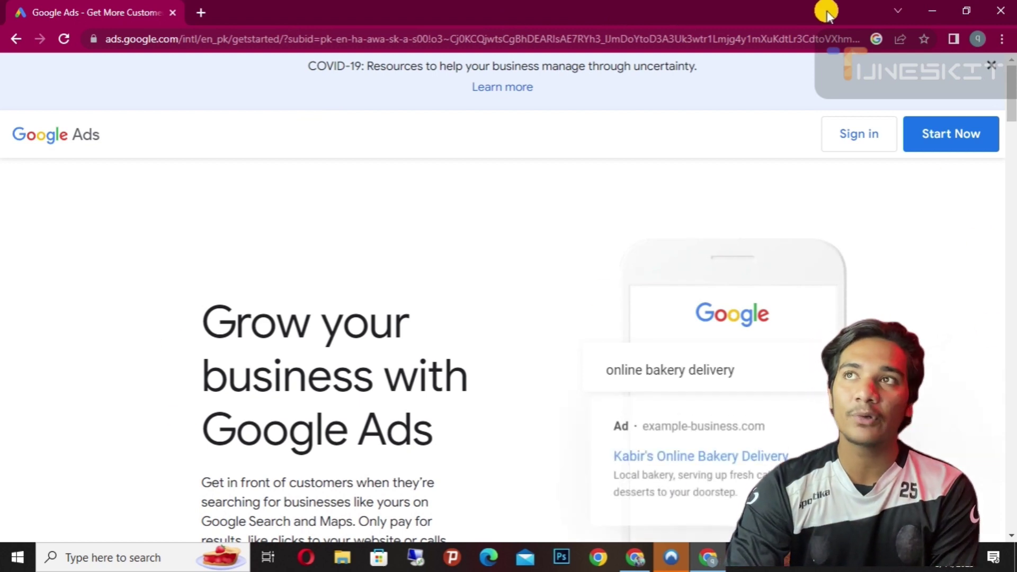
# - Start the Google Ads signup in Expert Mode and choose to create an account without a campaign
pyautogui.click(971, 134)
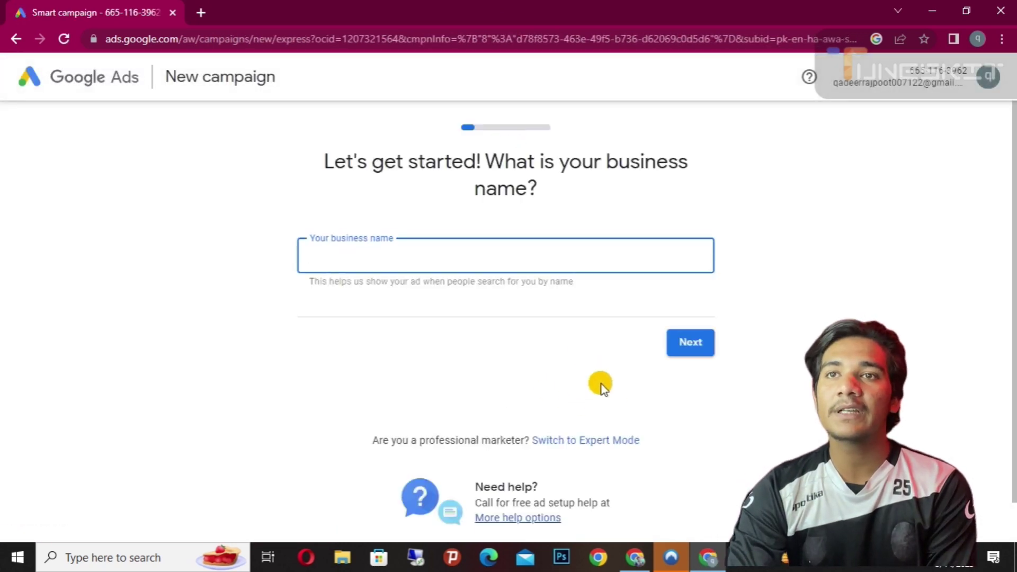
pyautogui.click(594, 397)
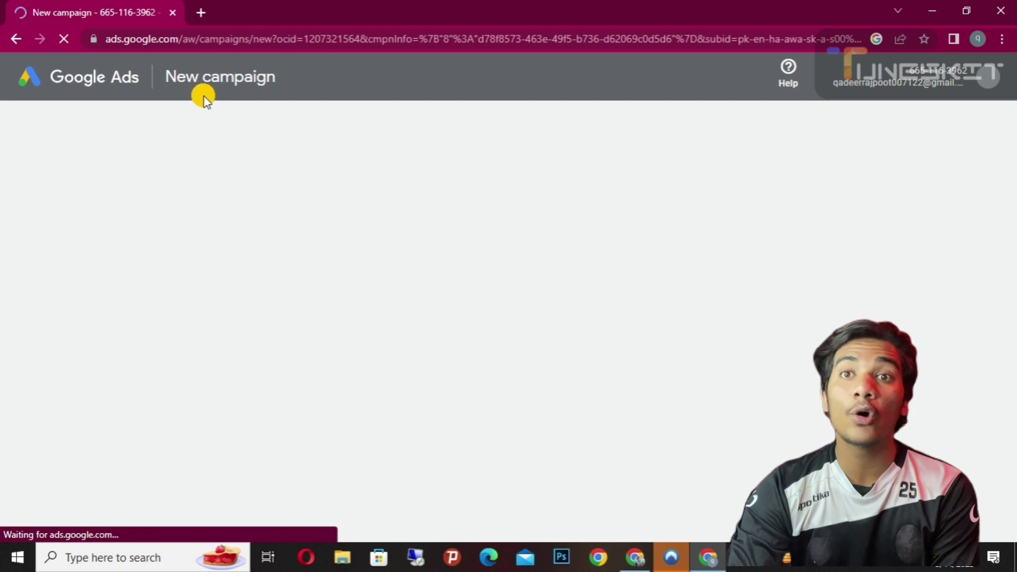
pyautogui.scroll(-3, 364, 242)
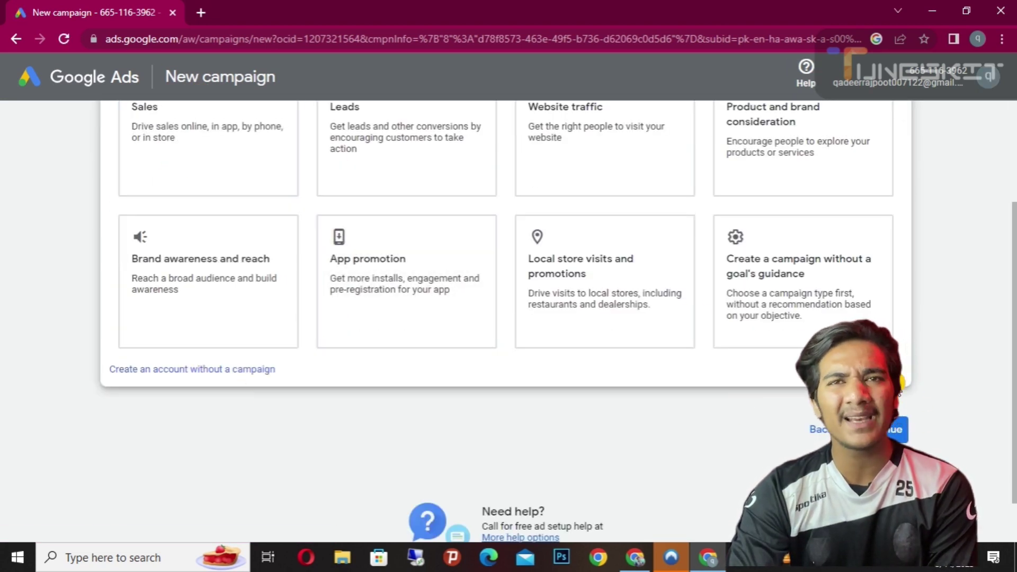
pyautogui.click(220, 371)
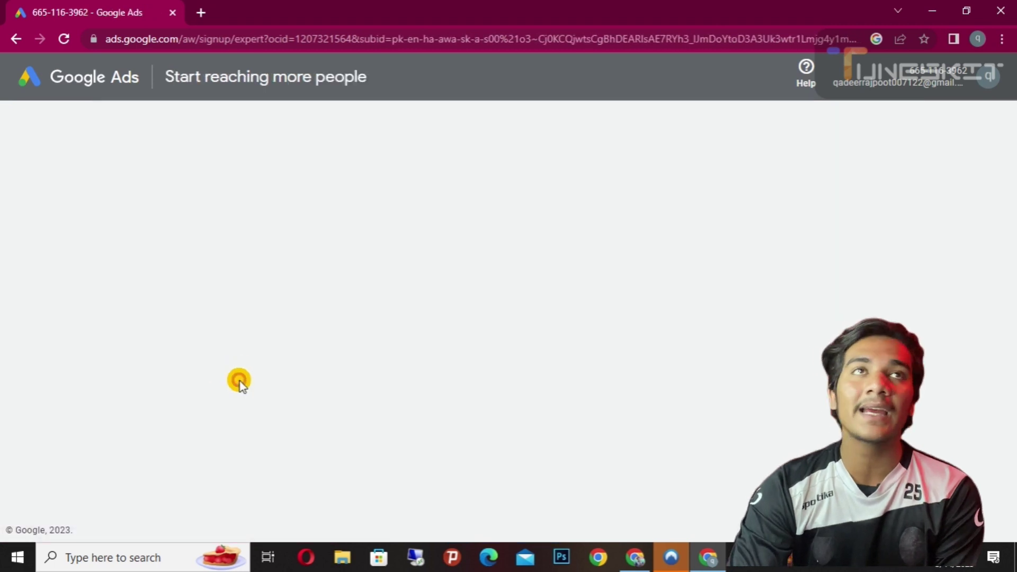
# - Examine the currencies and time zones offered for the account with Pakistan as the billing country
pyautogui.scroll(-2, 456, 345)
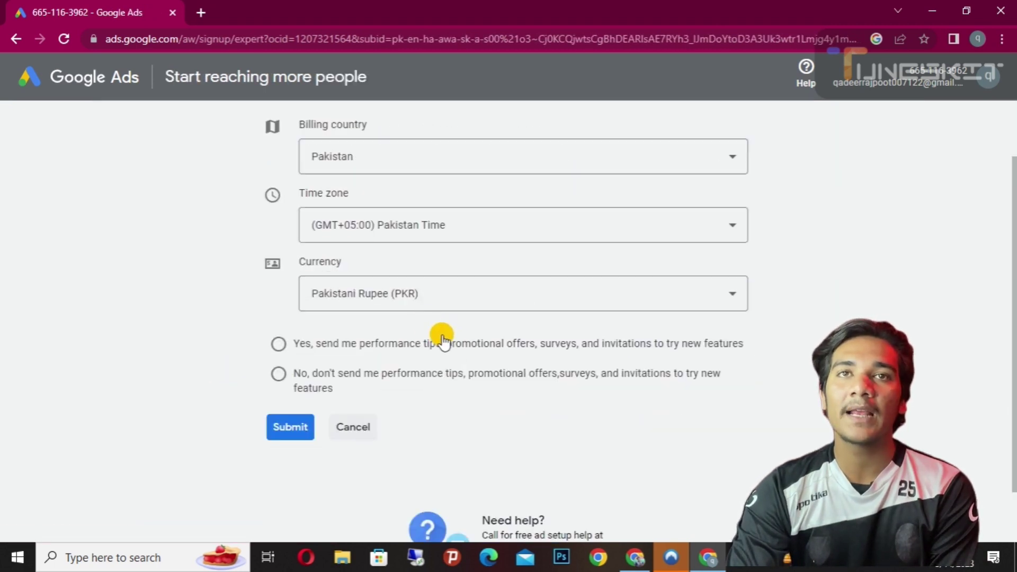
pyautogui.click(396, 295)
pyautogui.scroll(-10, 398, 300)
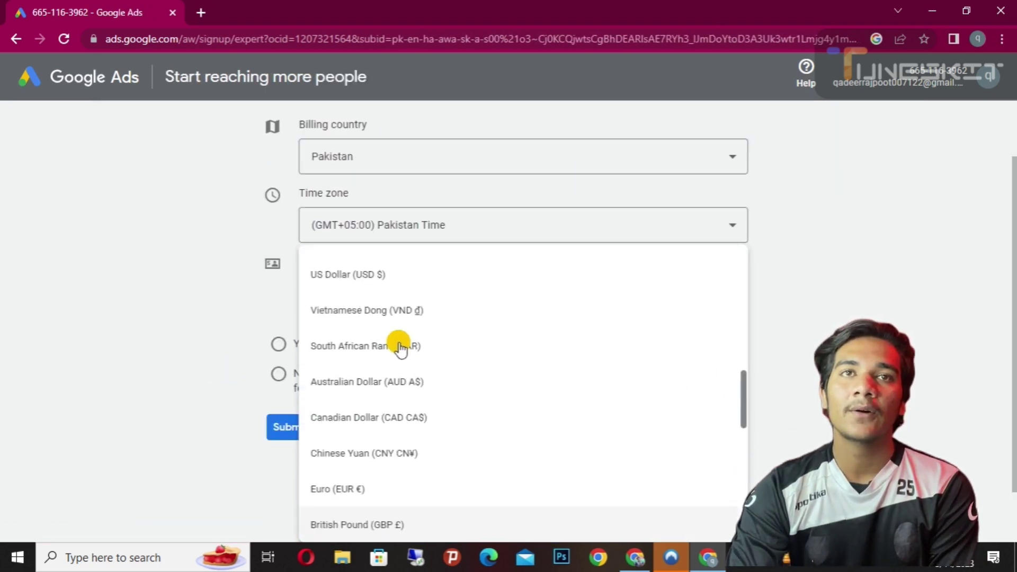
pyautogui.scroll(8, 427, 281)
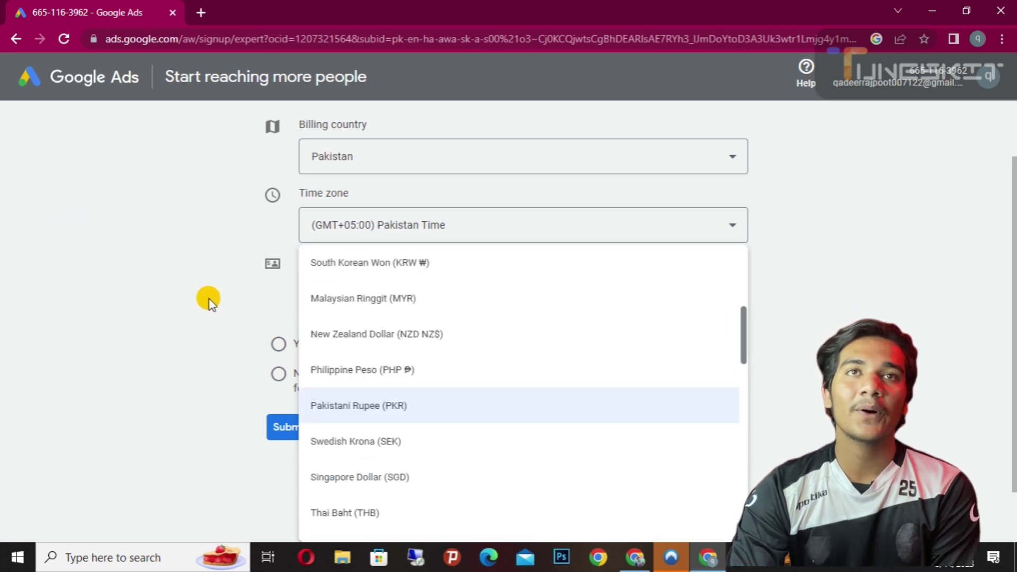
pyautogui.click(345, 225)
pyautogui.click(346, 233)
pyautogui.click(345, 290)
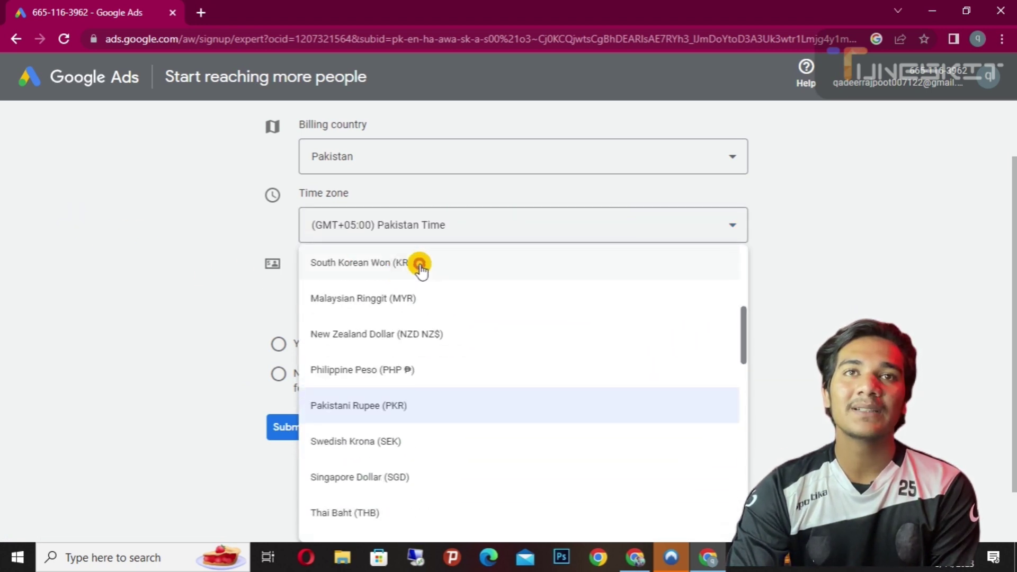
pyautogui.scroll(-3, 415, 275)
pyautogui.scroll(3, 418, 289)
pyautogui.scroll(5, 424, 300)
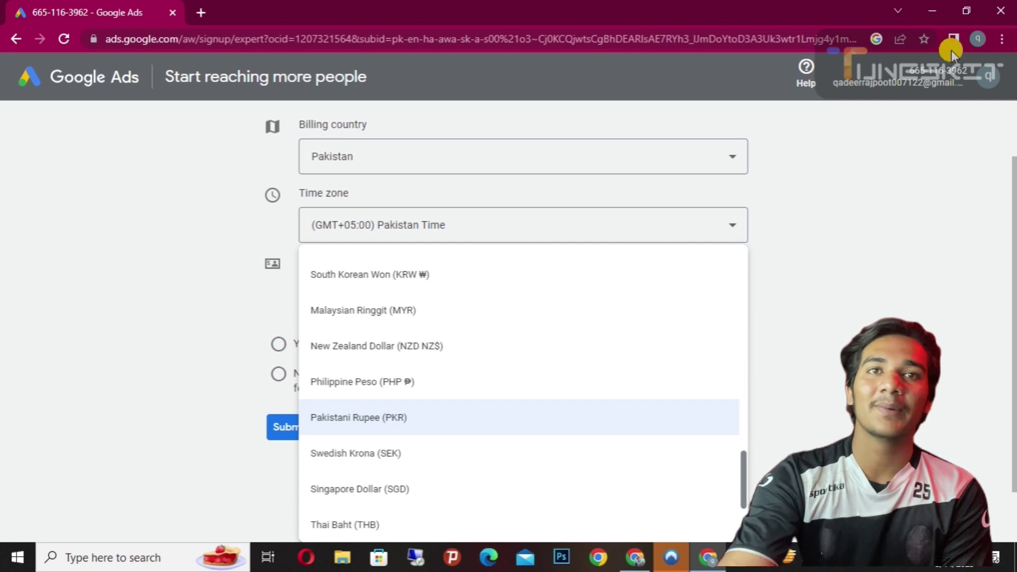
pyautogui.scroll(-8, 501, 266)
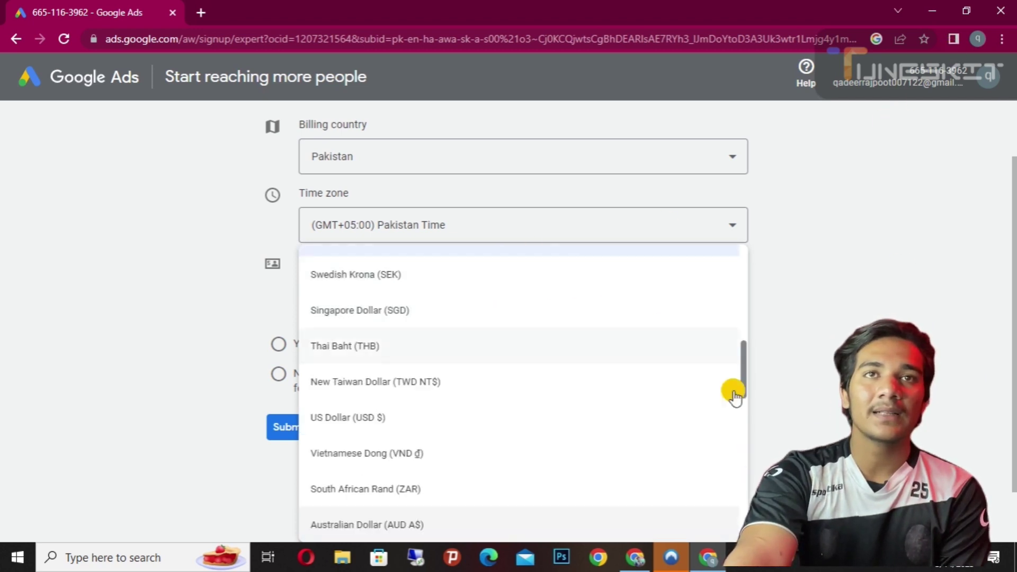
pyautogui.scroll(6, 650, 347)
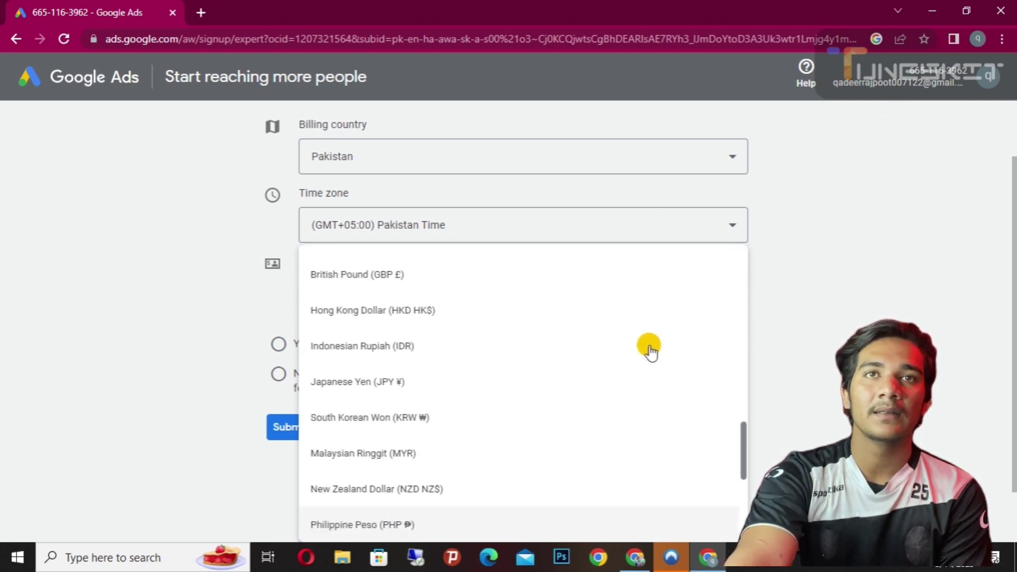
pyautogui.scroll(-2, 596, 268)
pyautogui.scroll(2, 519, 392)
pyautogui.scroll(-4, 519, 391)
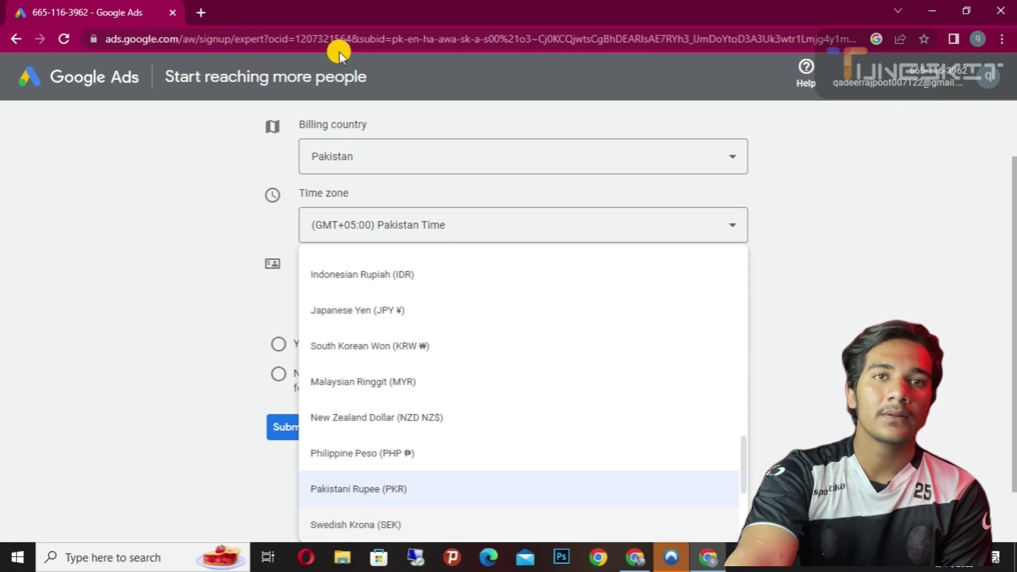
pyautogui.scroll(-6, 519, 392)
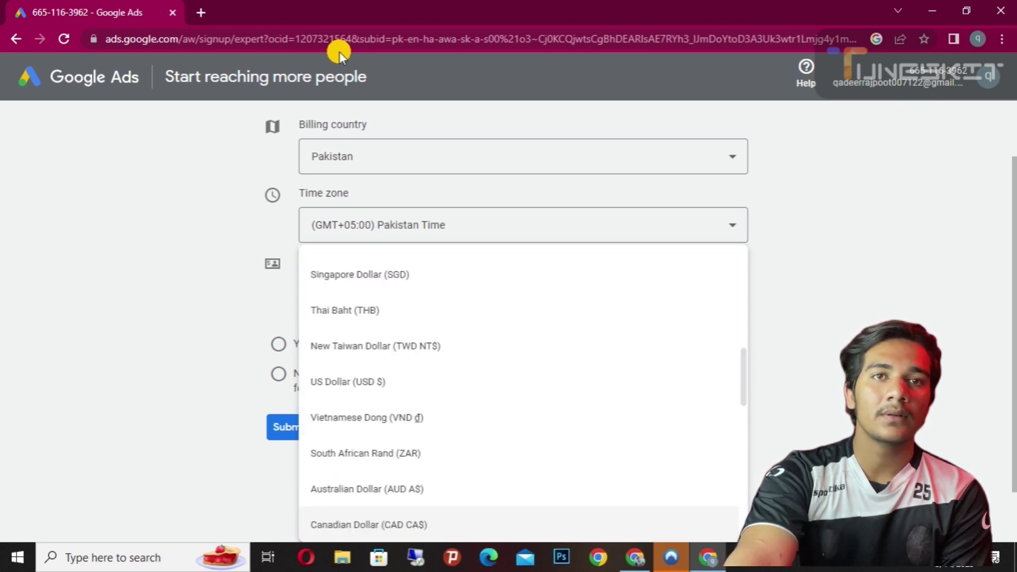
pyautogui.scroll(8, 381, 317)
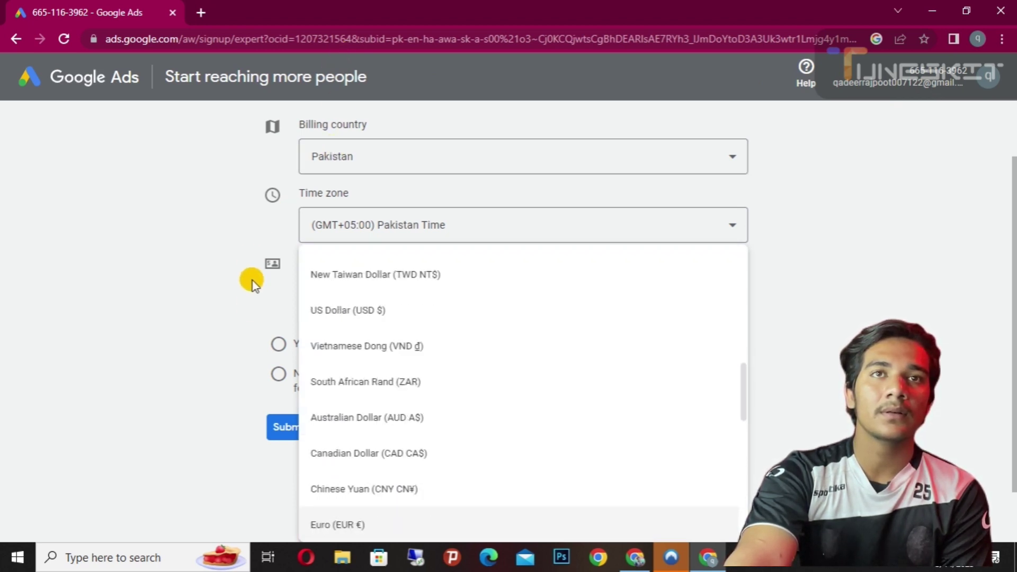
pyautogui.scroll(-1, 515, 352)
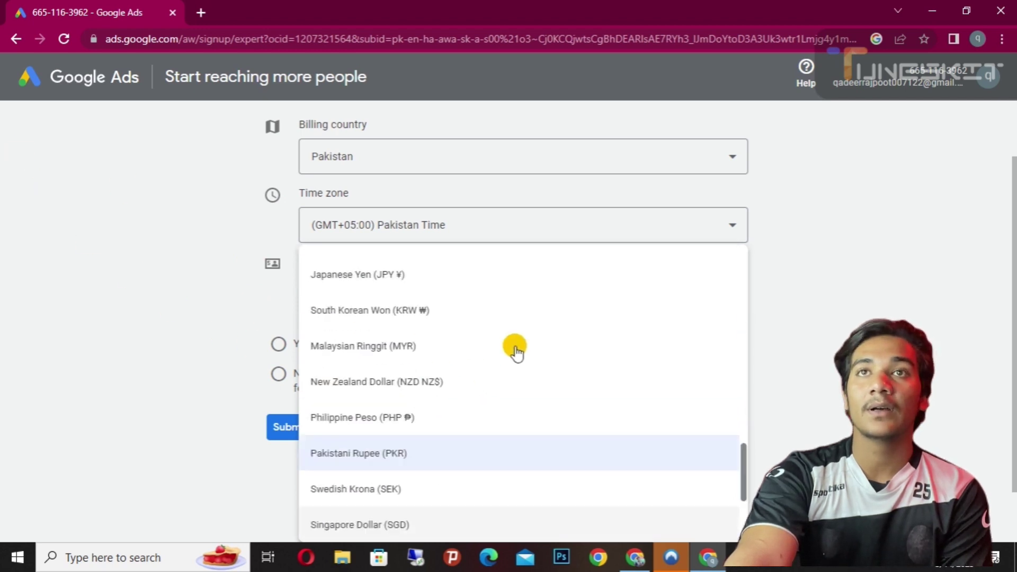
pyautogui.scroll(4, 515, 317)
pyautogui.scroll(1, 702, 349)
pyautogui.click(643, 243)
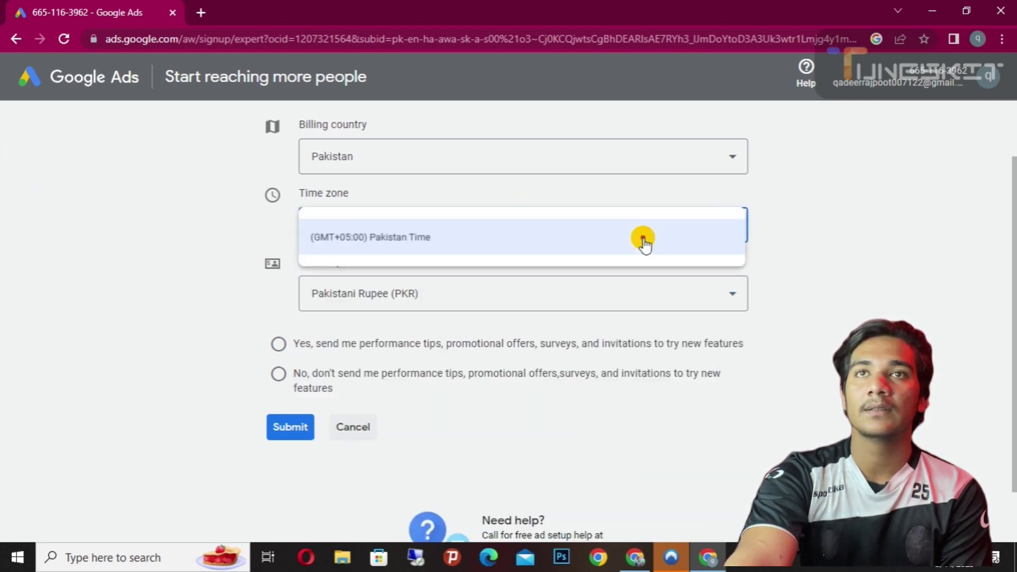
pyautogui.click(376, 313)
pyautogui.click(376, 312)
pyautogui.scroll(6, 348, 390)
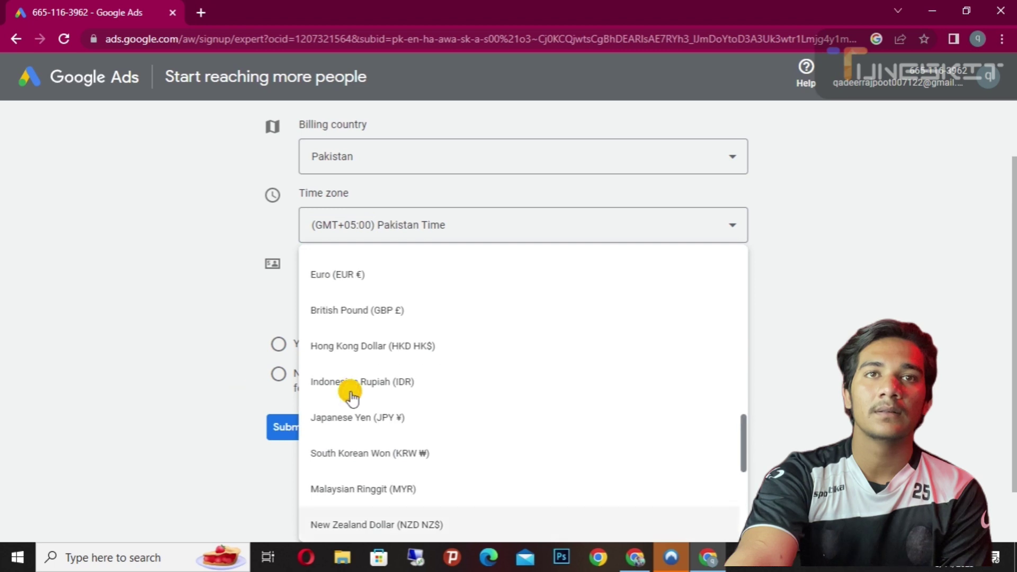
pyautogui.scroll(-8, 350, 397)
pyautogui.scroll(3, 350, 403)
pyautogui.scroll(-3, 357, 450)
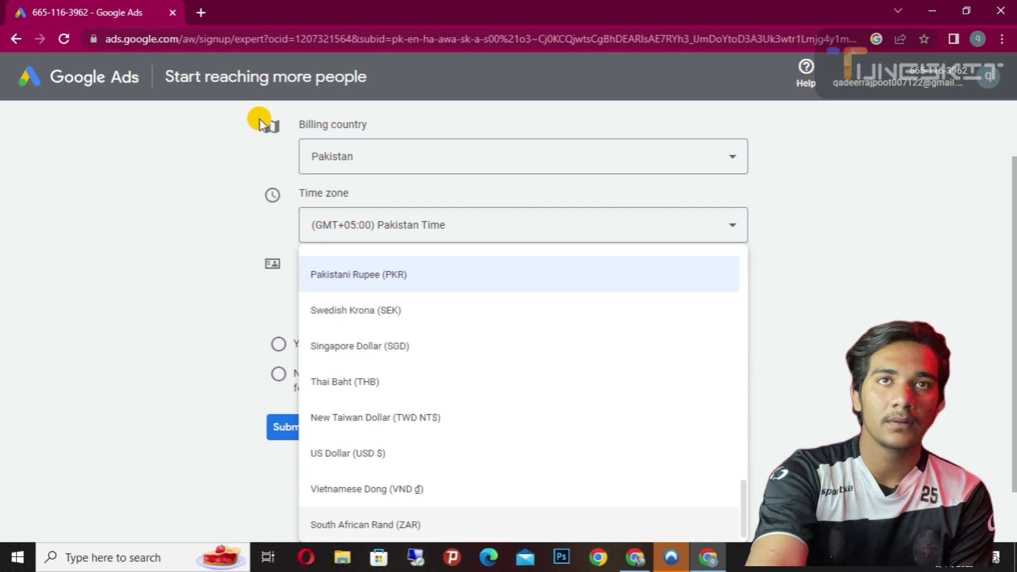
# - Select Pakistani Rupee (PKR) as the currency and opt in to performance tips, promotional offers, surveys and feature invitations
pyautogui.click(391, 275)
pyautogui.rightClick(391, 300)
pyautogui.click(368, 303)
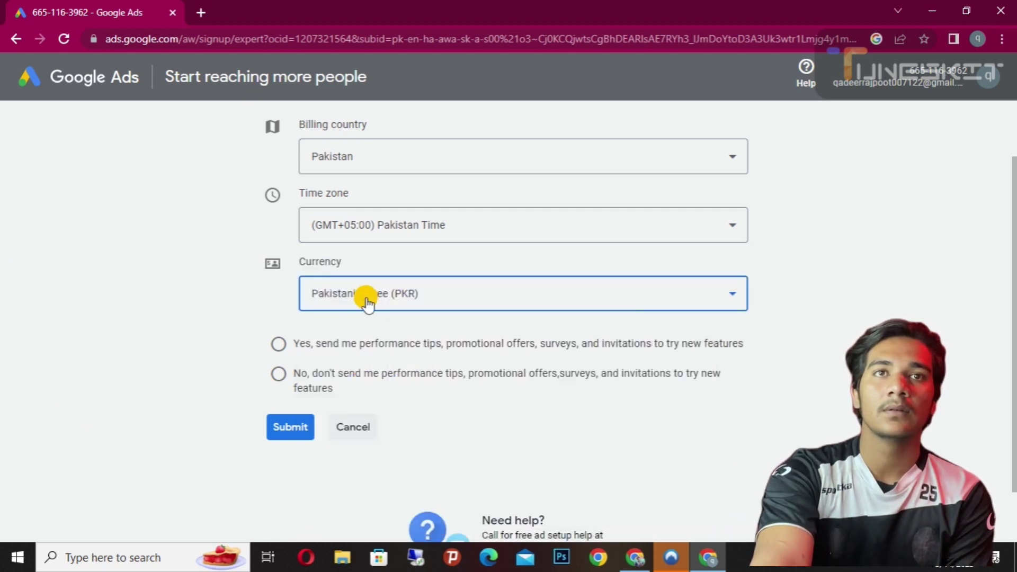
pyautogui.click(368, 303)
pyautogui.click(276, 344)
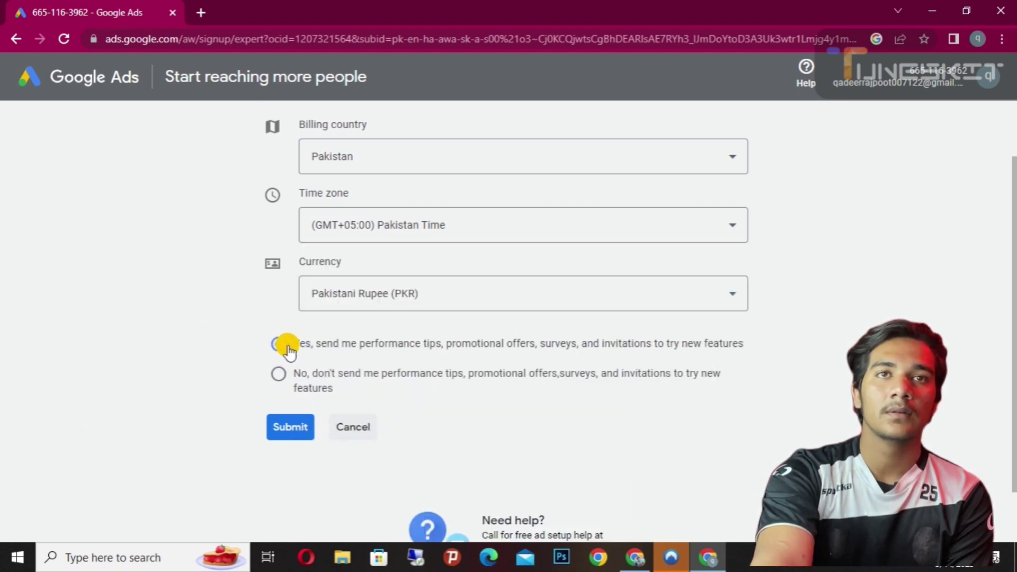
# - Recheck the full range of selectable currencies and the time zone options for Pakistan
pyautogui.click(370, 295)
pyautogui.scroll(6, 371, 311)
pyautogui.scroll(-1, 367, 405)
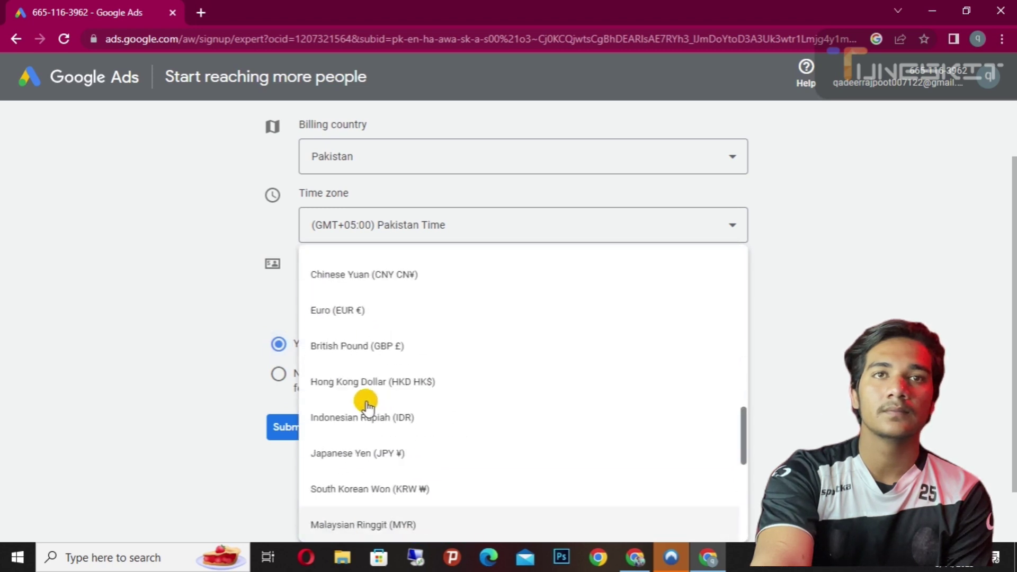
pyautogui.scroll(2, 366, 402)
pyautogui.scroll(-2, 365, 402)
pyautogui.scroll(4, 365, 400)
pyautogui.scroll(-10, 368, 405)
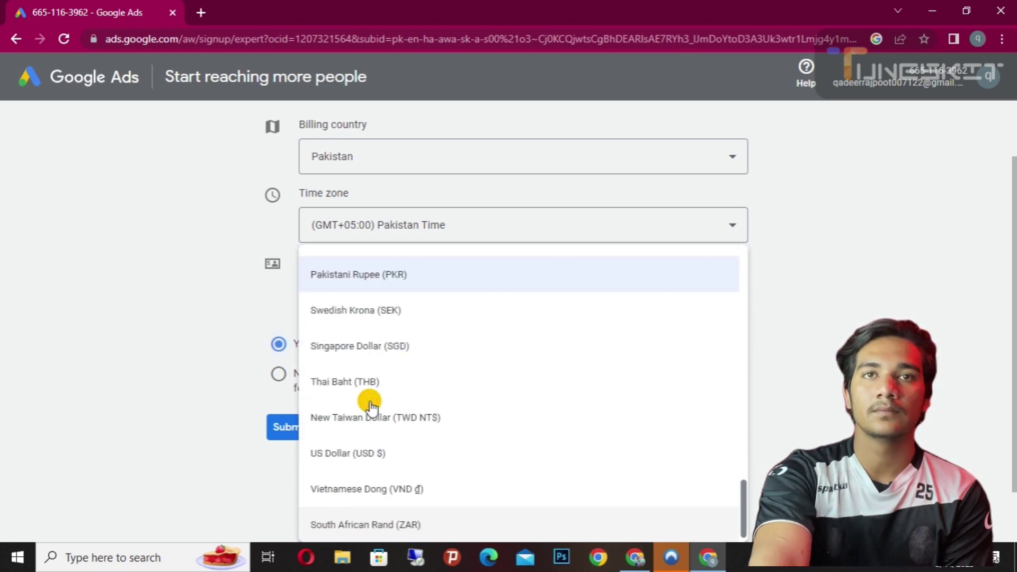
pyautogui.scroll(6, 368, 404)
pyautogui.scroll(-5, 368, 403)
pyautogui.scroll(6, 368, 402)
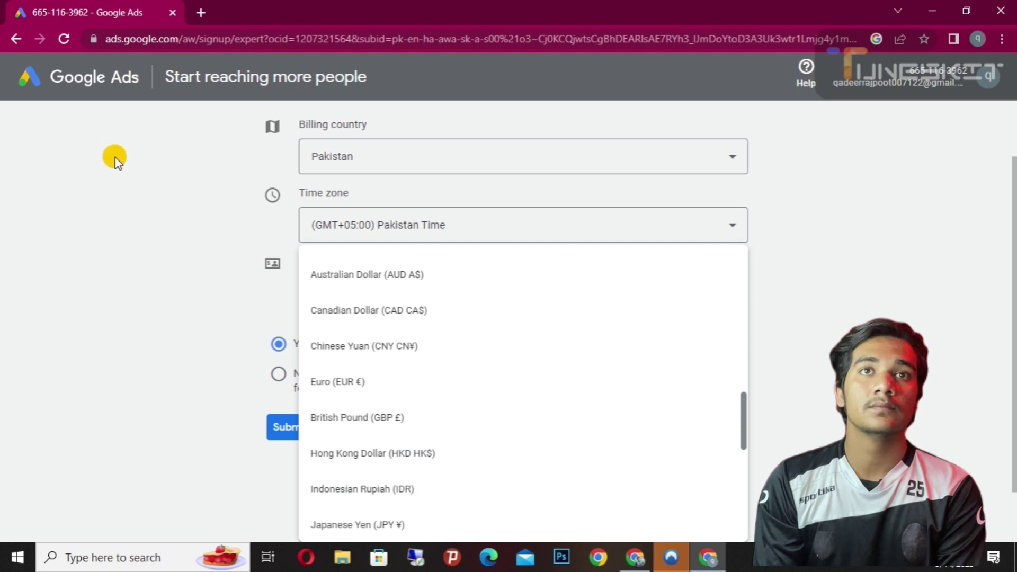
pyautogui.click(409, 212)
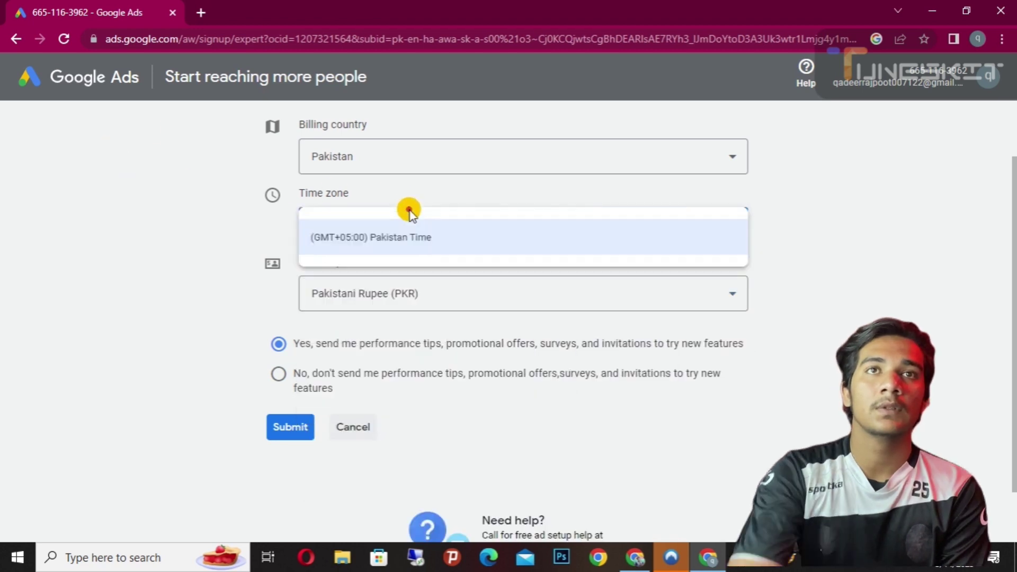
pyautogui.click(391, 238)
# - Set the billing country to United States
pyautogui.click(373, 175)
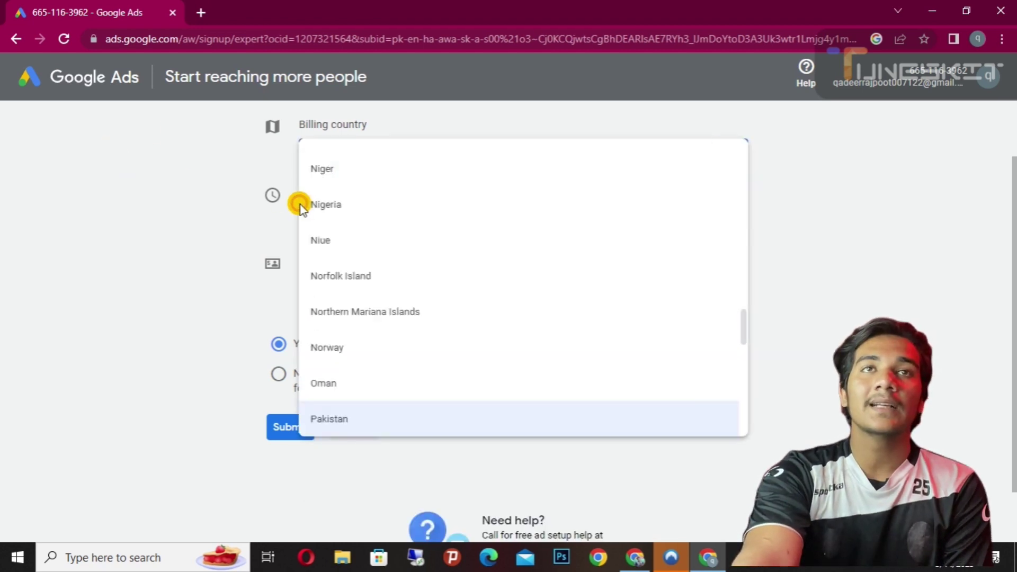
pyautogui.scroll(20, 431, 291)
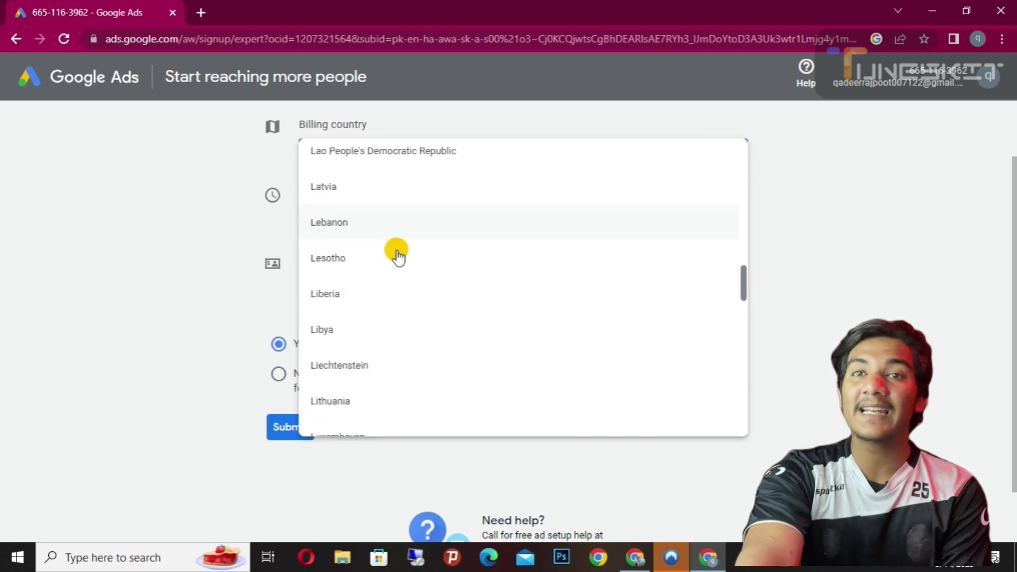
pyautogui.scroll(20, 388, 296)
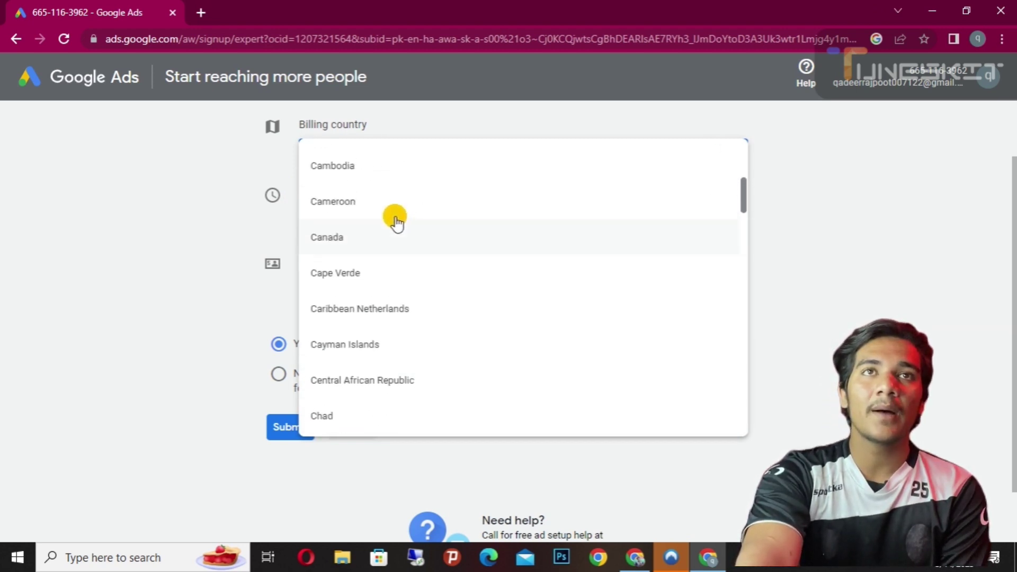
pyautogui.scroll(1, 395, 231)
pyautogui.scroll(-20, 389, 260)
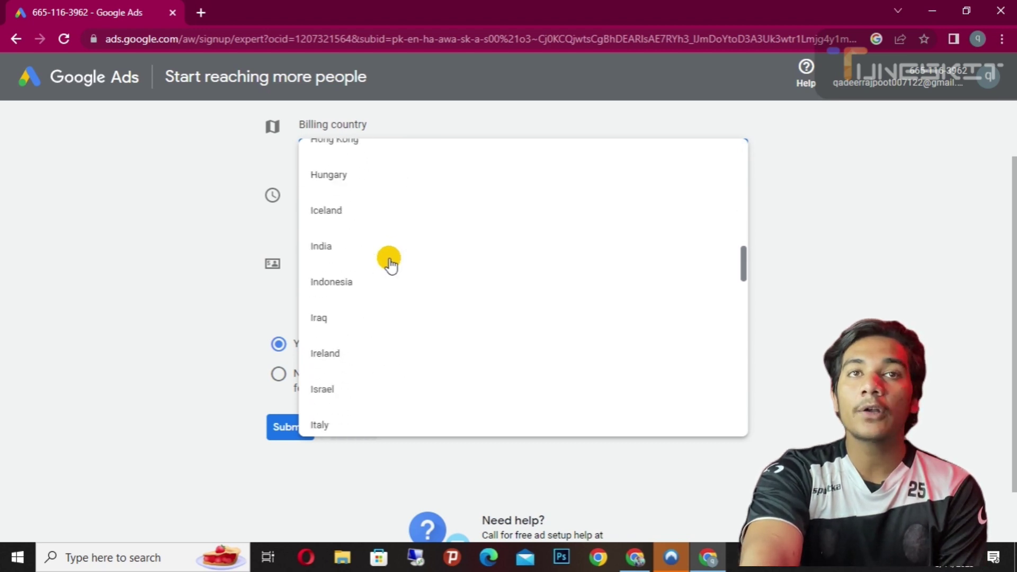
pyautogui.scroll(-20, 389, 264)
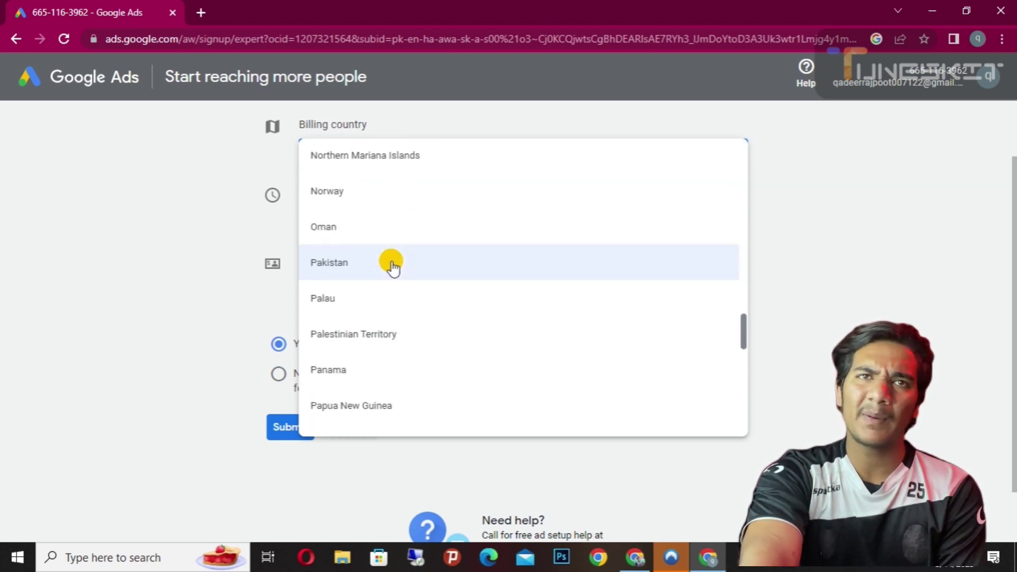
pyautogui.scroll(-5, 392, 269)
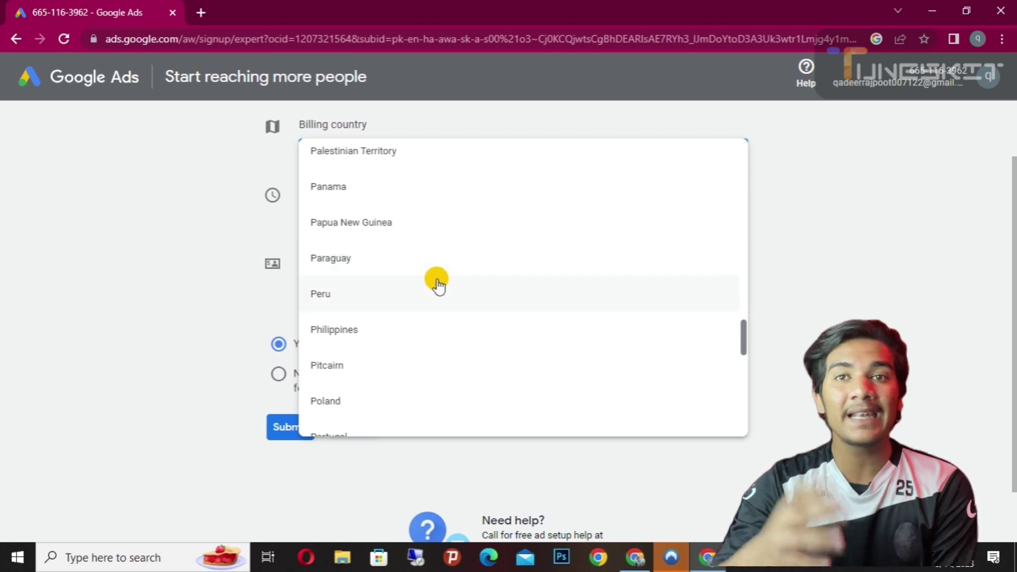
pyautogui.scroll(-8, 437, 284)
pyautogui.scroll(8, 431, 289)
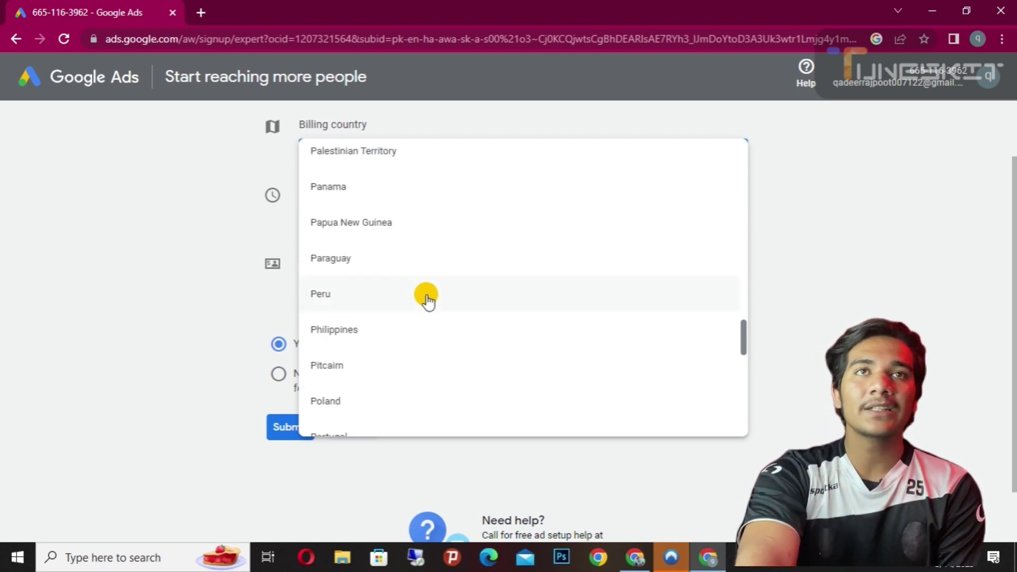
pyautogui.scroll(-20, 425, 295)
pyautogui.scroll(-20, 427, 299)
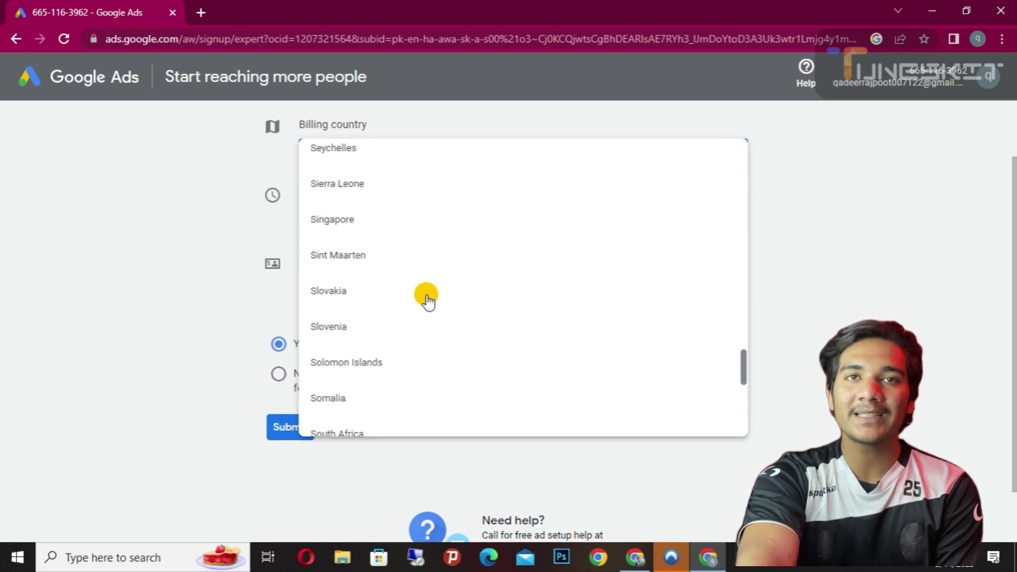
pyautogui.scroll(-20, 388, 289)
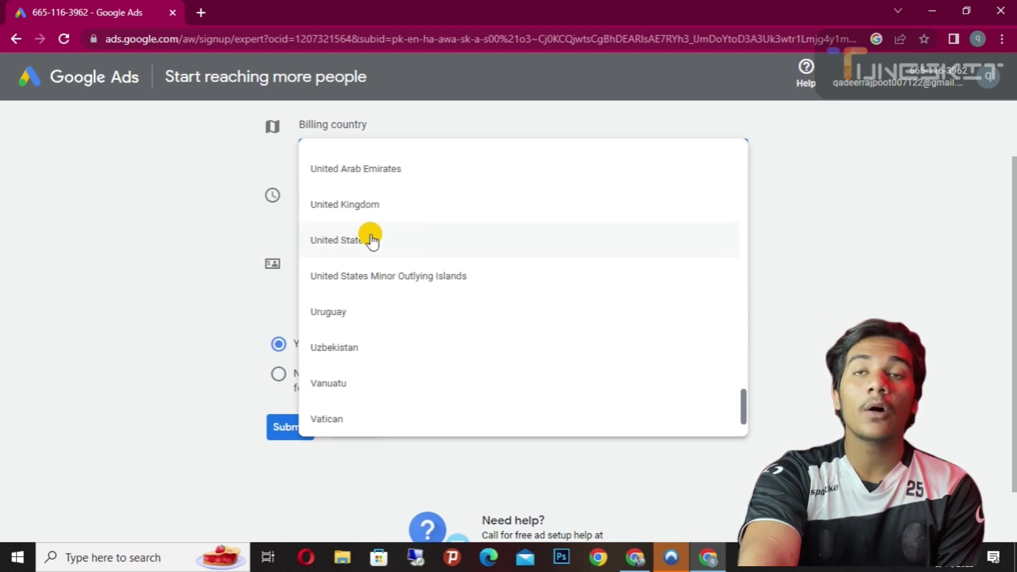
pyautogui.click(370, 240)
# - Set the account currency to US Dollar (USD $)
pyautogui.click(395, 291)
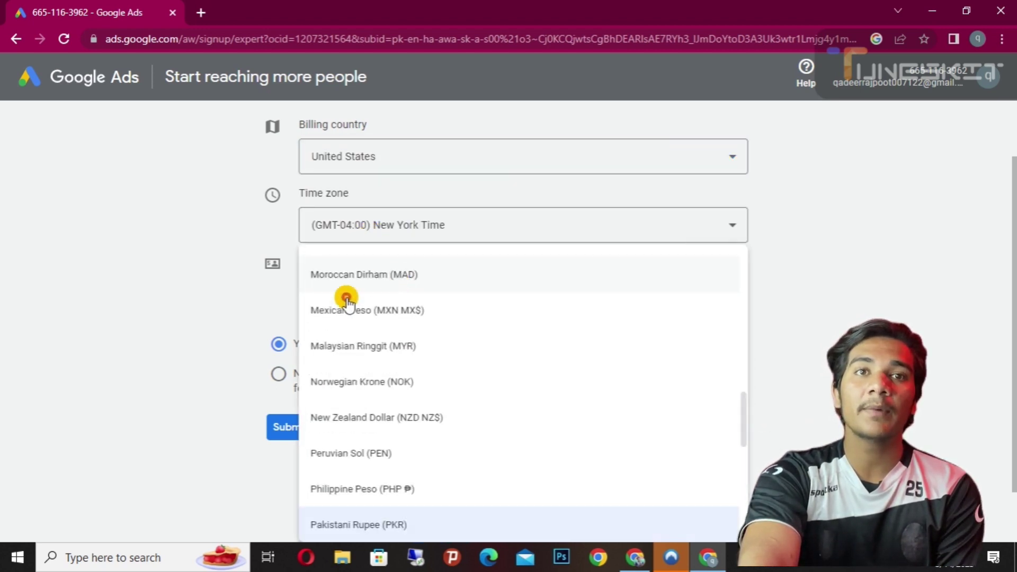
pyautogui.scroll(-9, 377, 462)
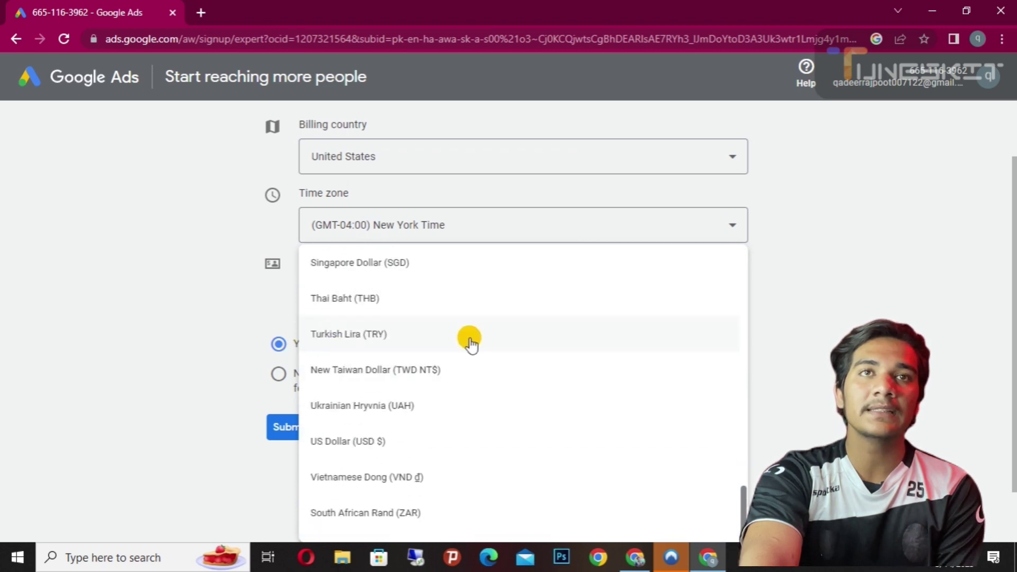
pyautogui.scroll(3, 367, 347)
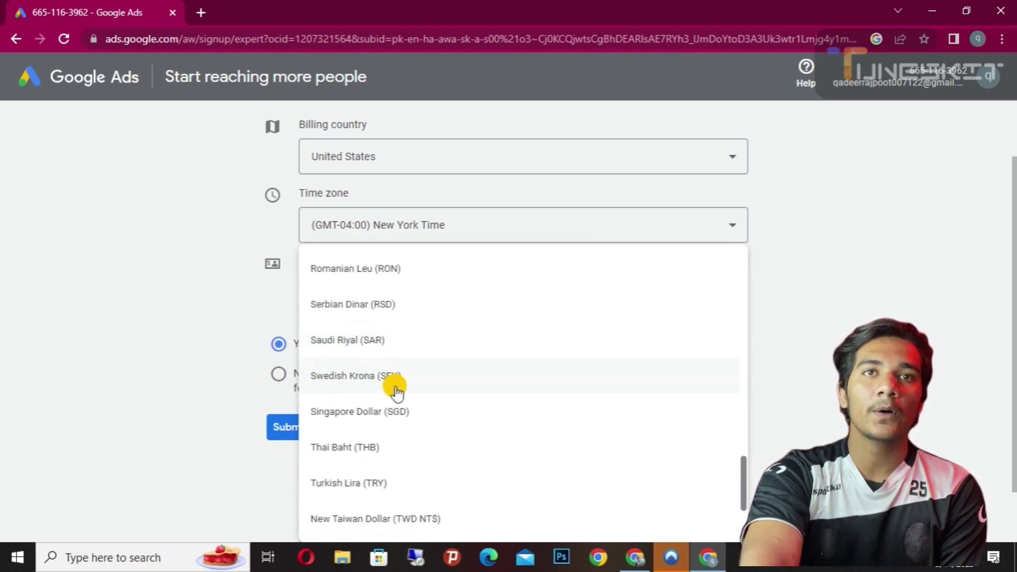
pyautogui.scroll(-3, 377, 387)
pyautogui.click(340, 452)
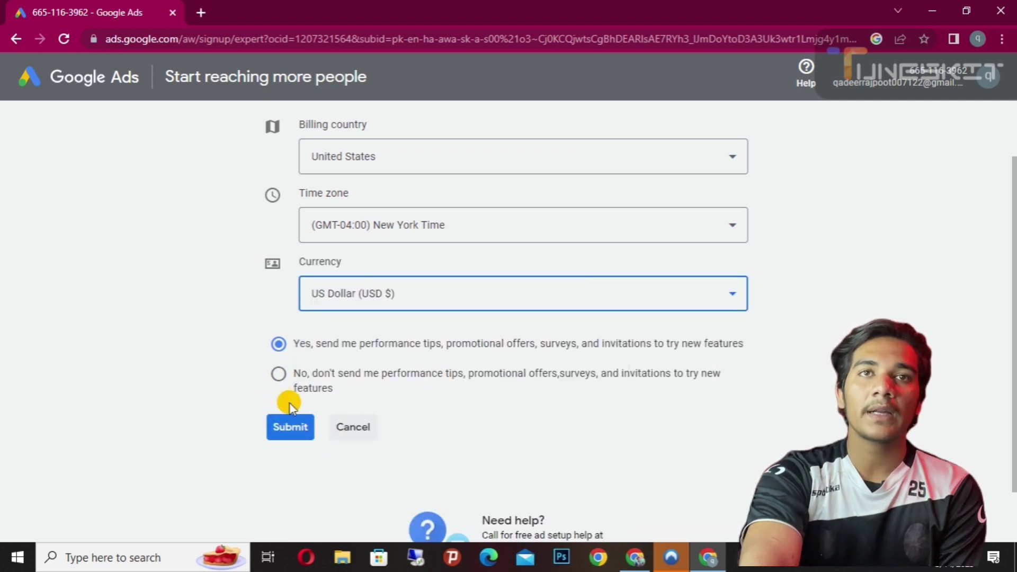
# - Opt in to performance tips, promotional offers, surveys and feature invitations, and submit the account setup
pyautogui.click(277, 348)
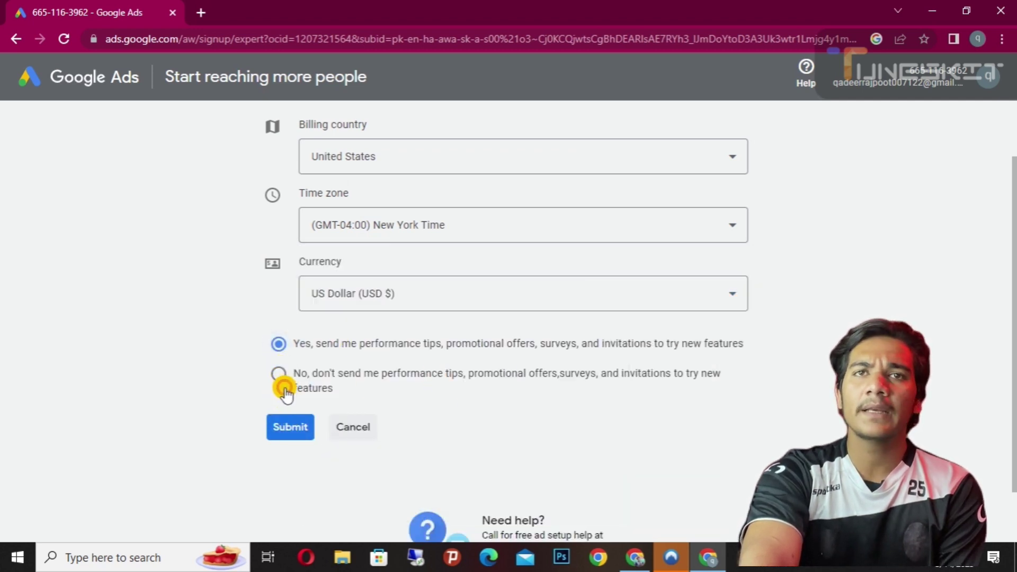
pyautogui.click(285, 389)
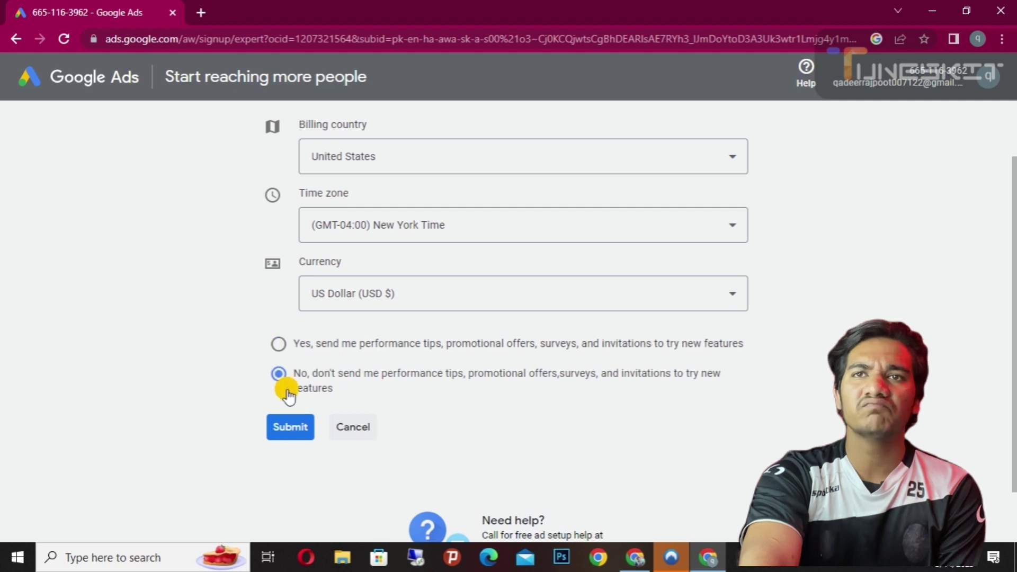
pyautogui.click(301, 430)
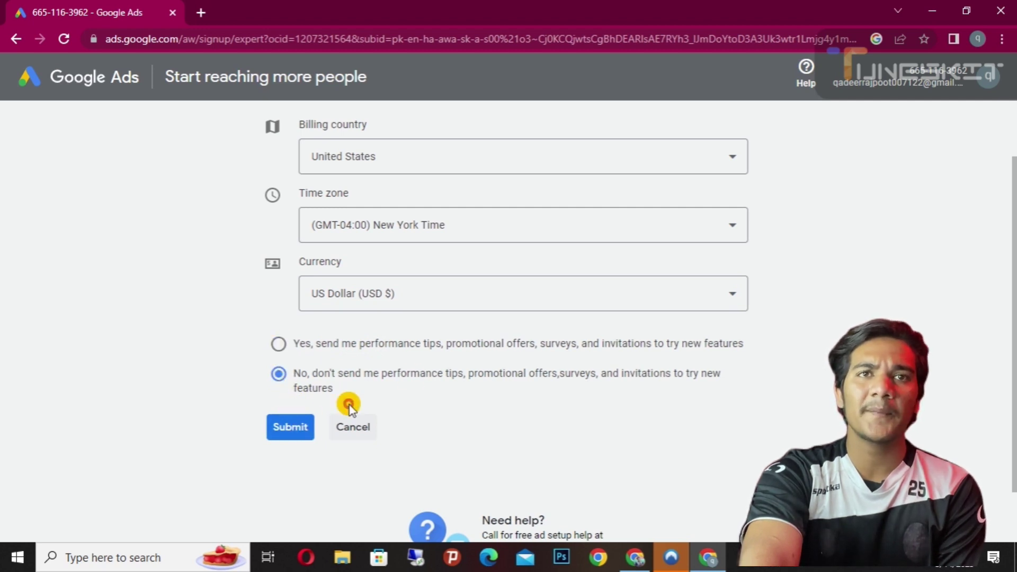
pyautogui.click(307, 347)
pyautogui.click(293, 427)
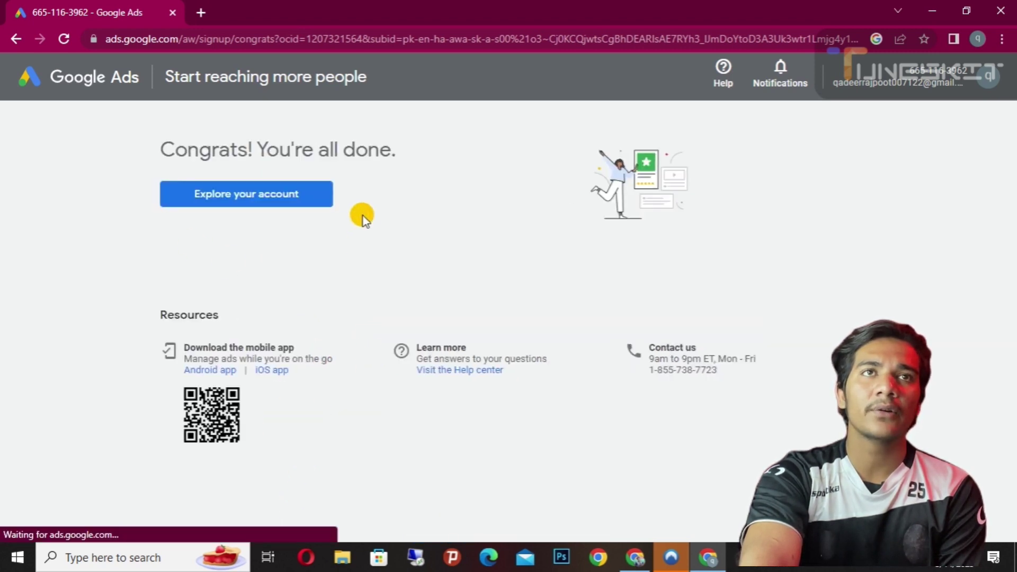
# - Enter the newly created account and open Keyword Planner, dismissing its updates notice
pyautogui.click(271, 197)
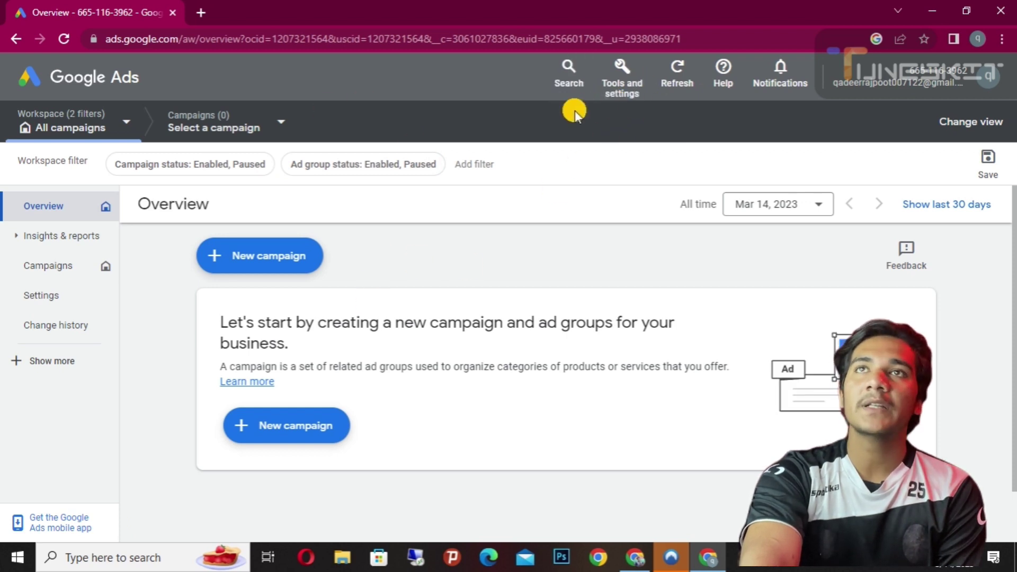
pyautogui.click(639, 85)
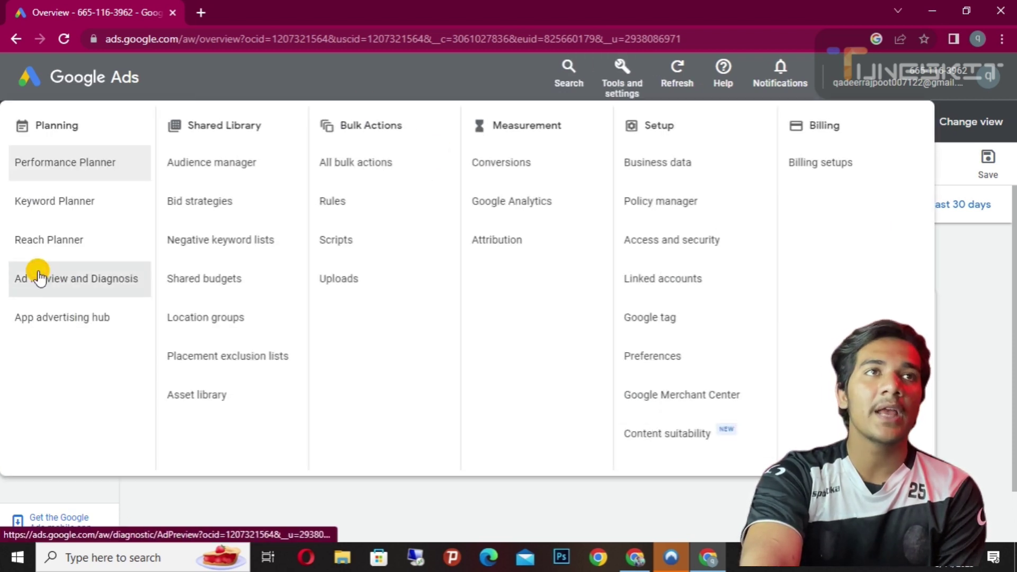
pyautogui.click(45, 197)
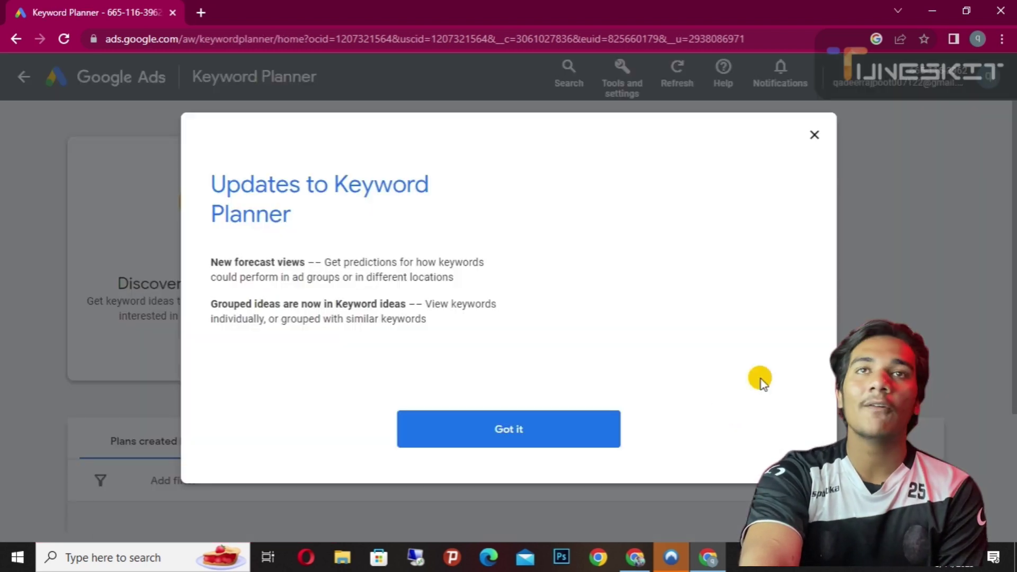
pyautogui.click(815, 137)
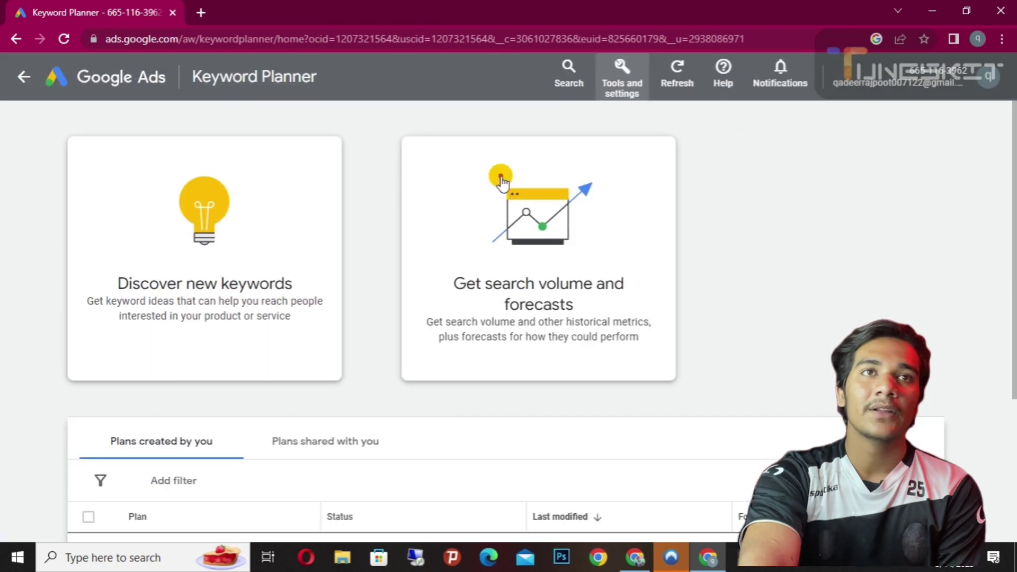
# - Start discovering new keywords and remove United States from the targeted locations so that all locations are covered
pyautogui.click(305, 241)
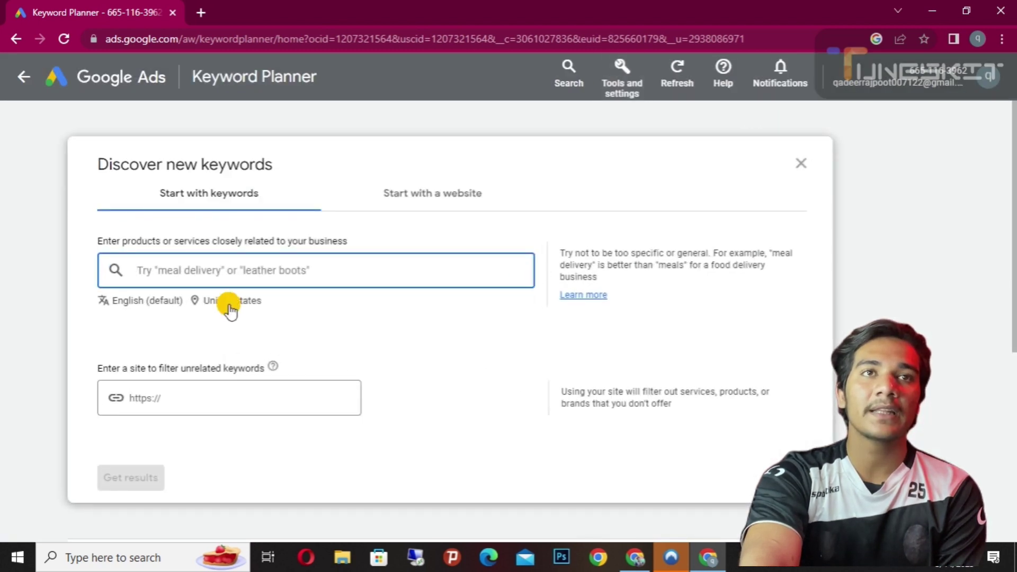
pyautogui.click(230, 311)
pyautogui.click(225, 310)
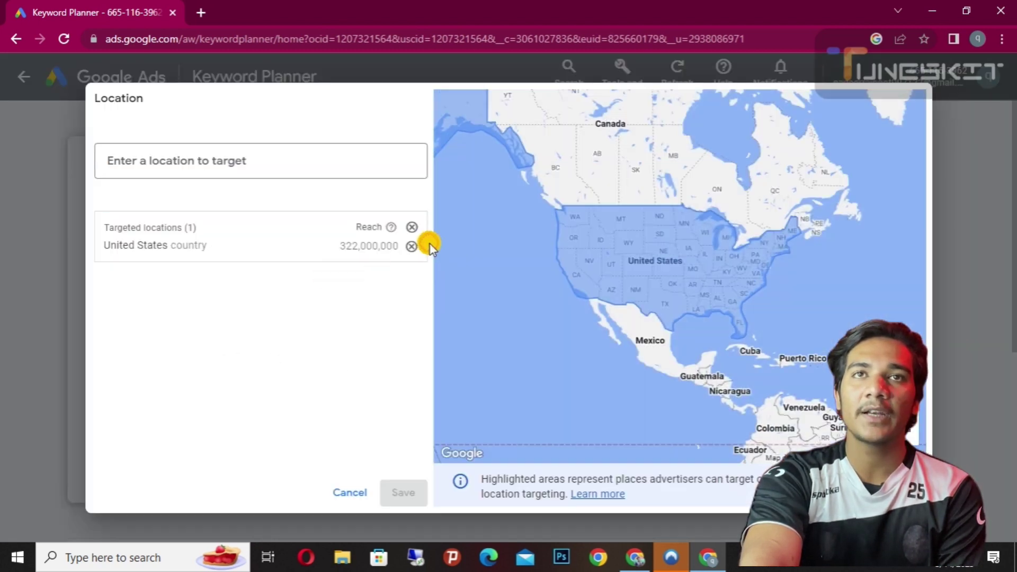
pyautogui.click(412, 247)
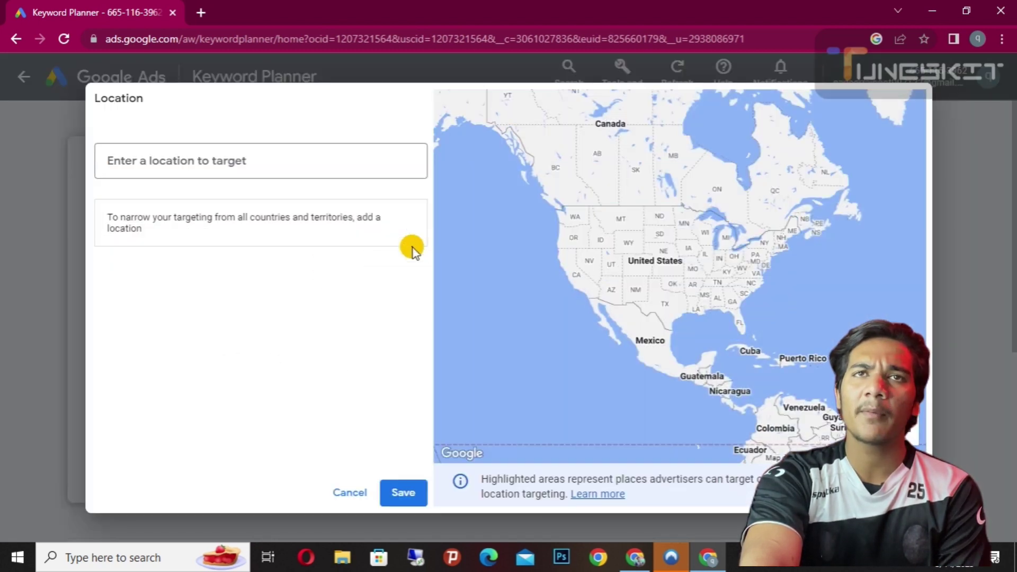
pyautogui.click(394, 483)
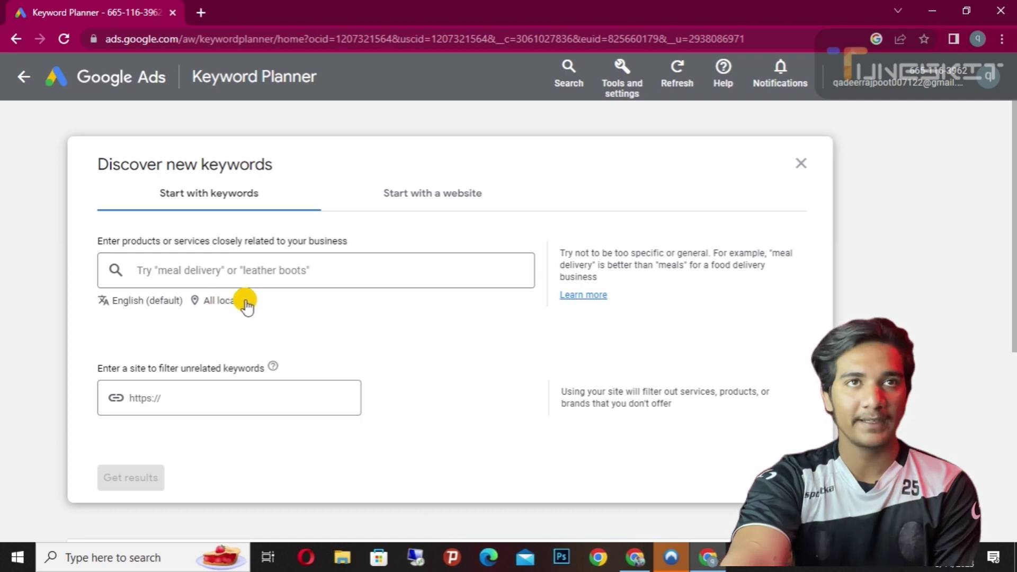
# - Switch to the desktop's New Text Document in Notepad and copy the line "how to create in google account"
pyautogui.click(240, 271)
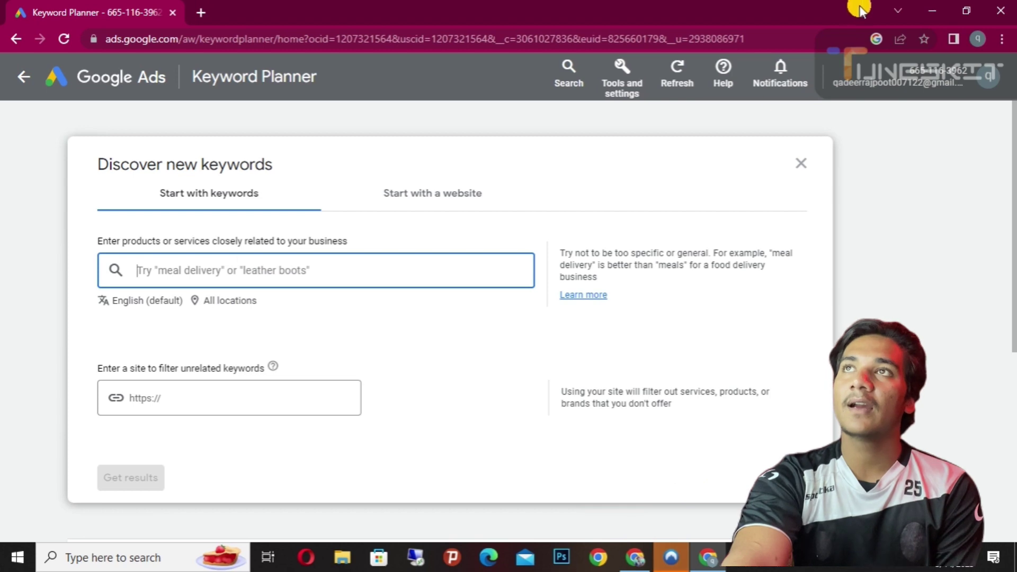
pyautogui.click(932, 10)
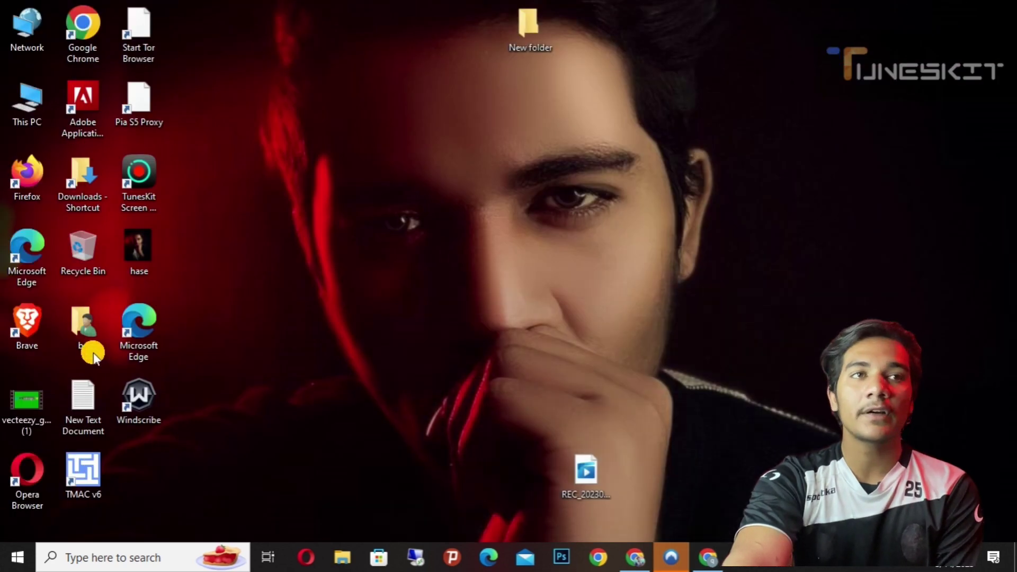
pyautogui.doubleClick(83, 403)
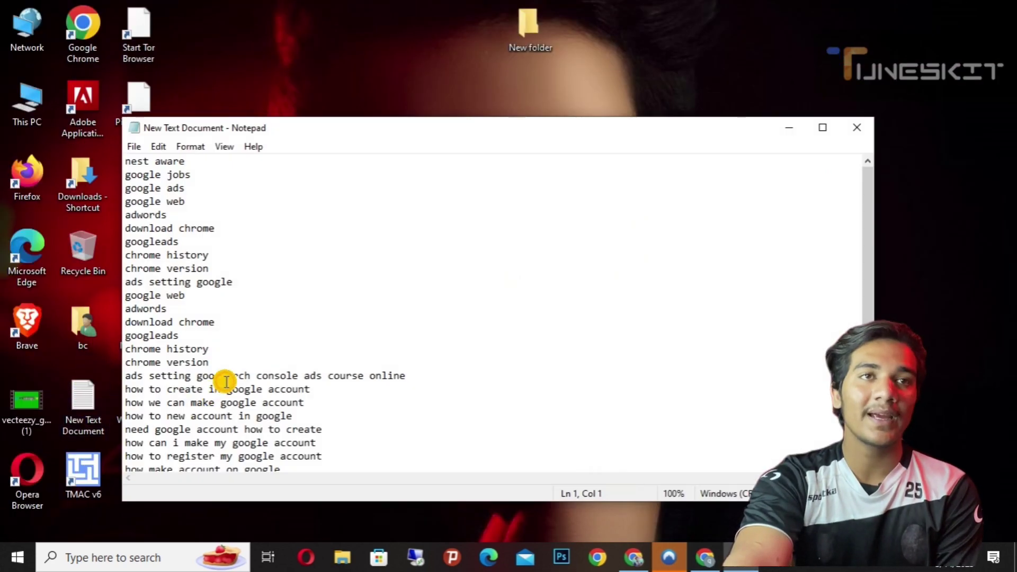
pyautogui.scroll(-2, 223, 380)
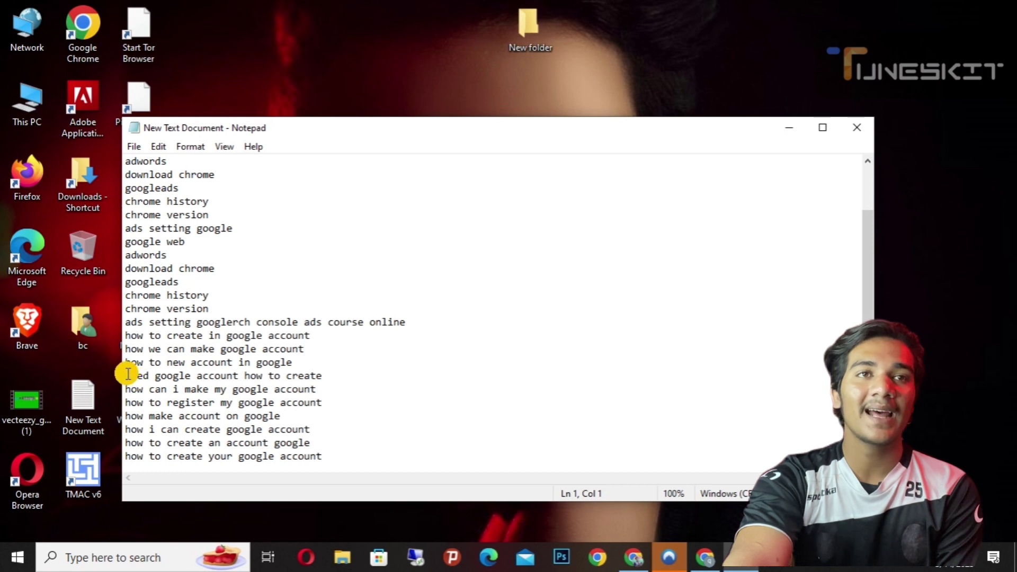
pyautogui.moveTo(127, 363); pyautogui.dragTo(301, 338)
pyautogui.rightClick(275, 333)
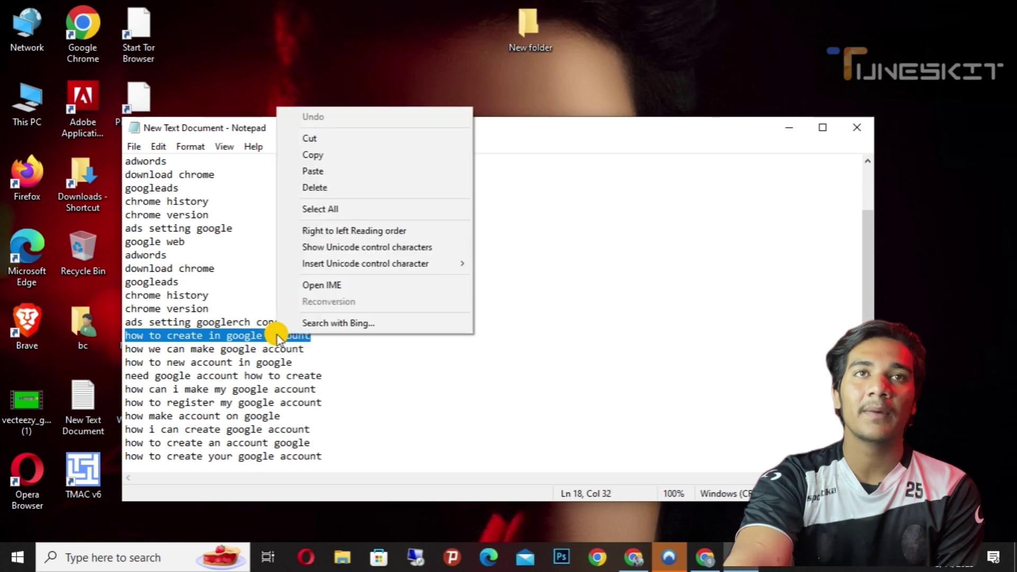
pyautogui.click(312, 154)
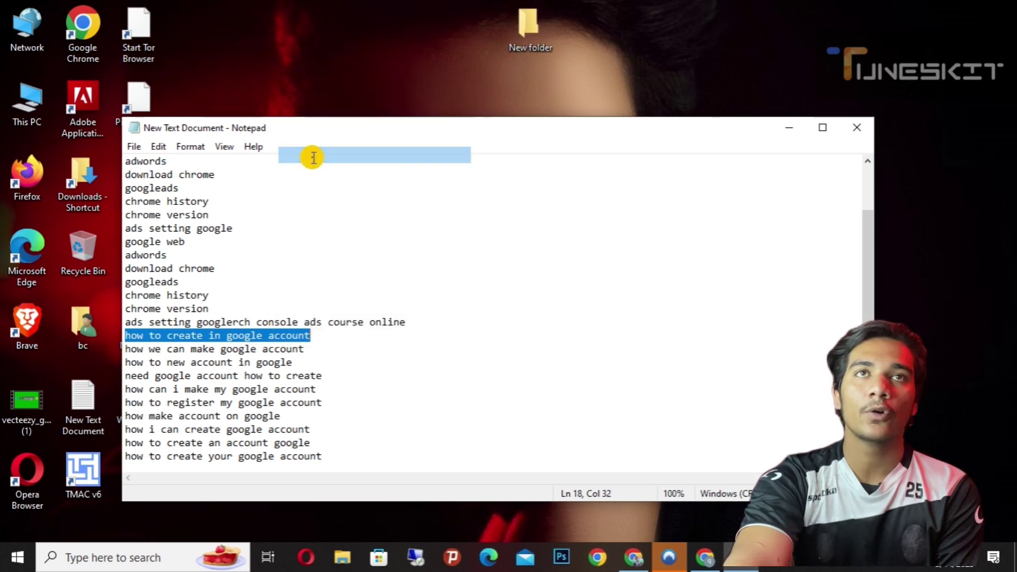
pyautogui.click(789, 127)
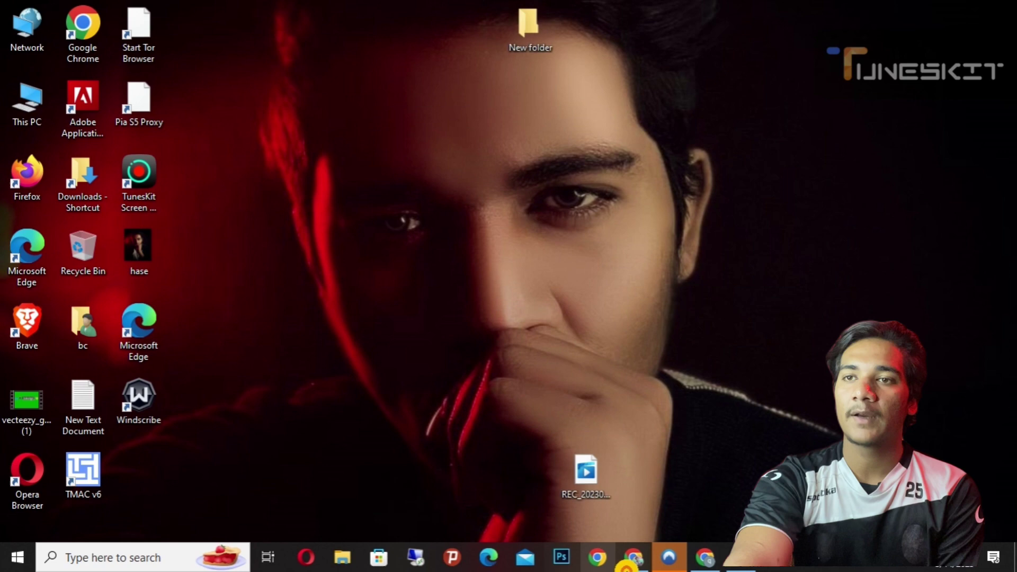
# - Return to Keyword Planner in Chrome, get keyword ideas for "how to create in google account" and close the keyword refinement suggestions
pyautogui.click(704, 556)
pyautogui.rightClick(222, 274)
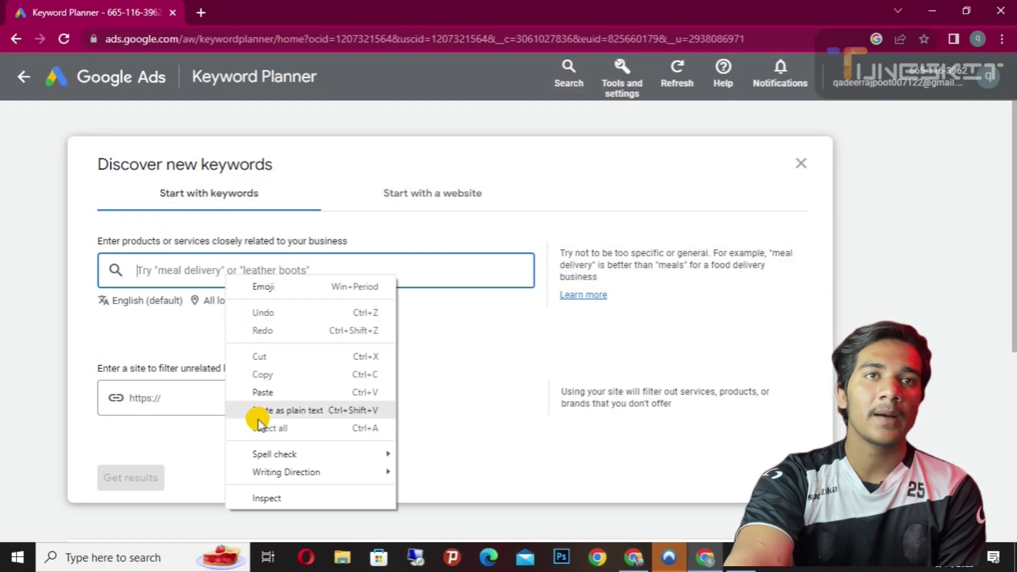
pyautogui.click(252, 390)
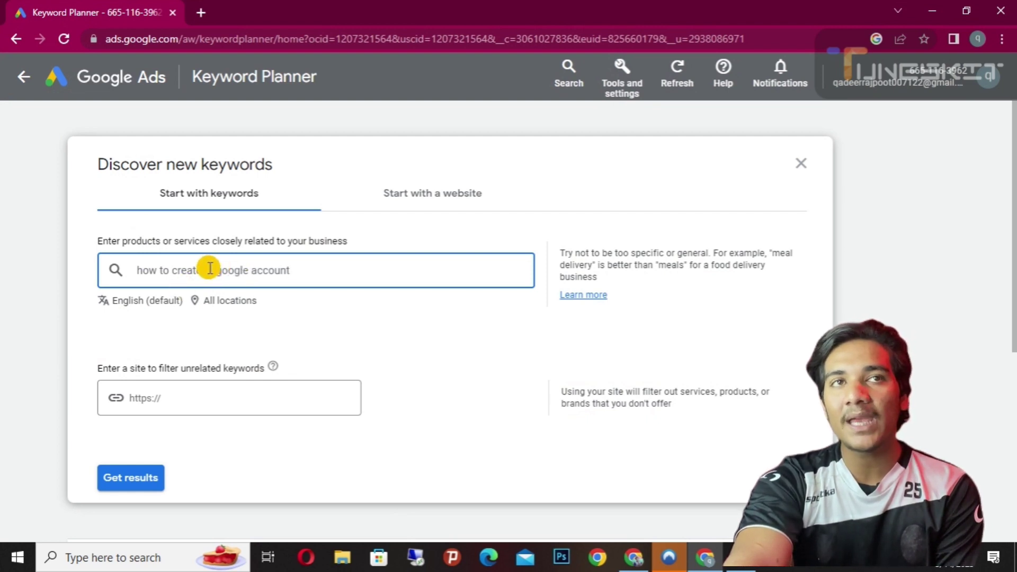
pyautogui.click(339, 335)
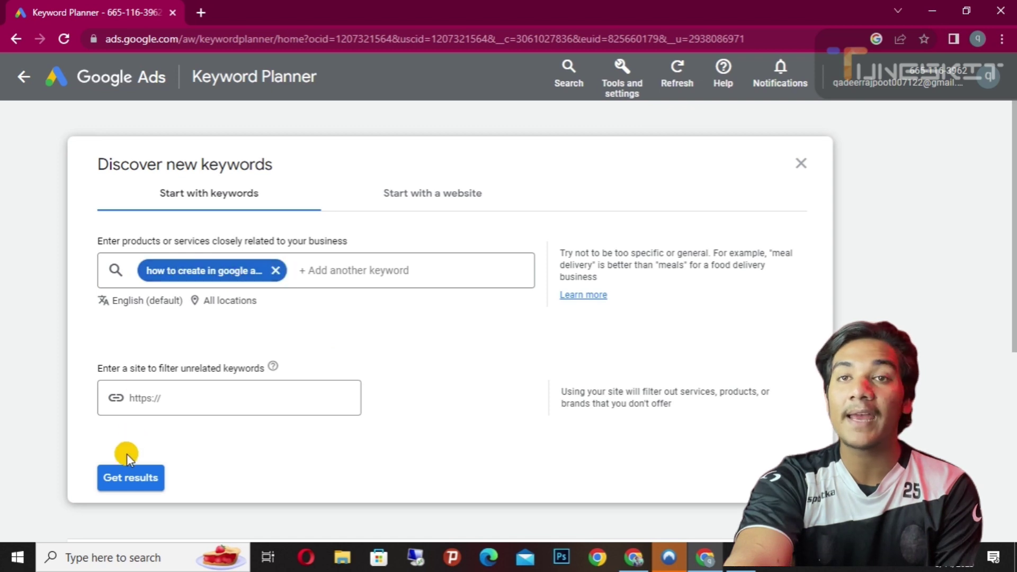
pyautogui.click(127, 477)
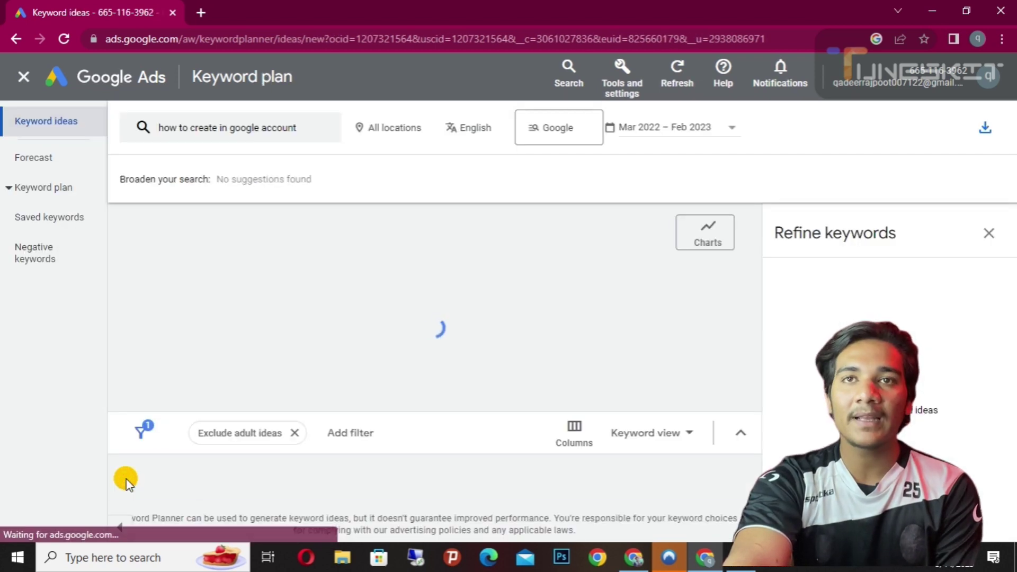
pyautogui.click(990, 233)
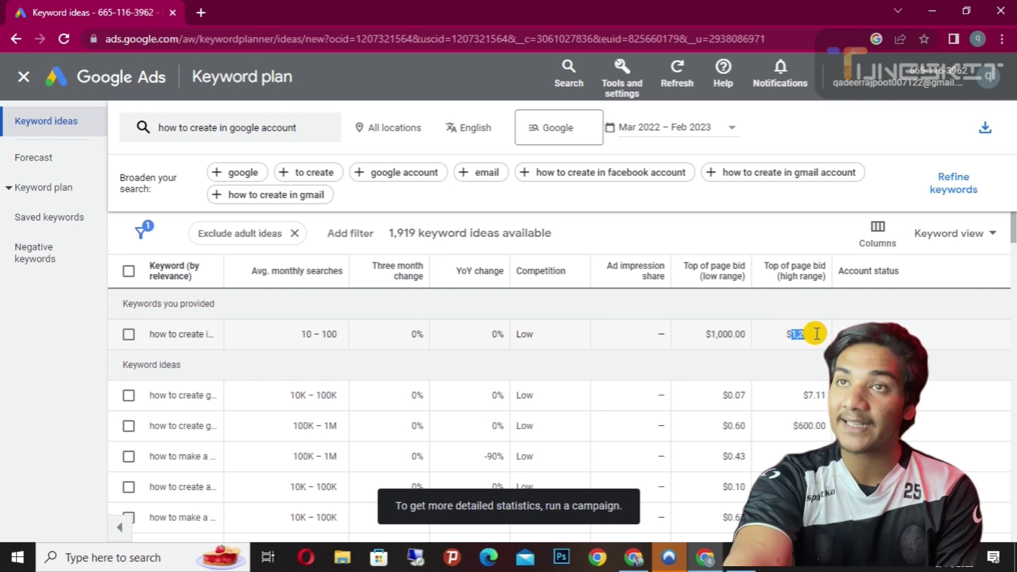
# - Sort the keyword ideas by top of page bid (low range) from highest to lowest and review the leading bids
pyautogui.click(718, 273)
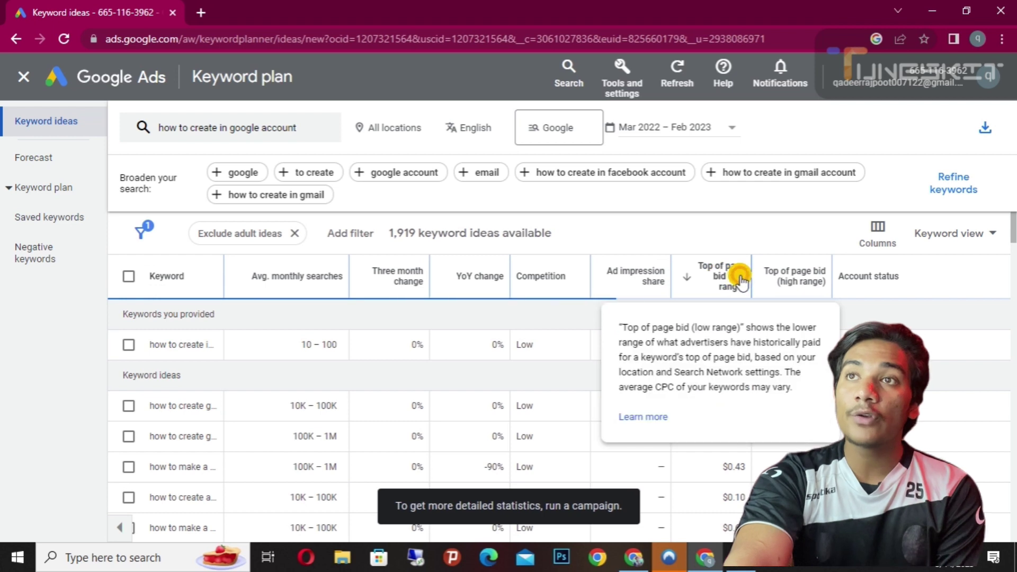
pyautogui.moveTo(797, 286)
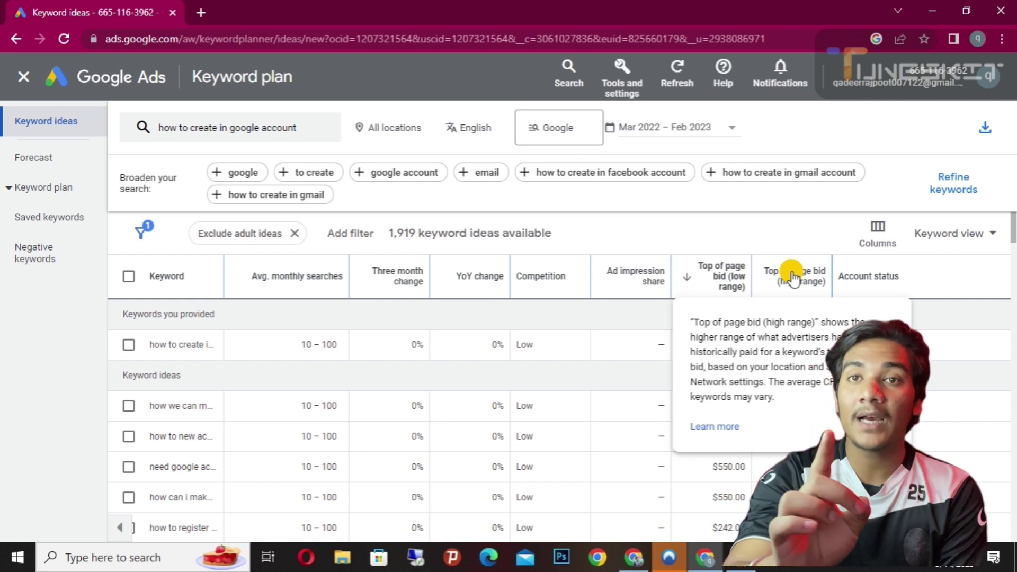
pyautogui.moveTo(734, 289)
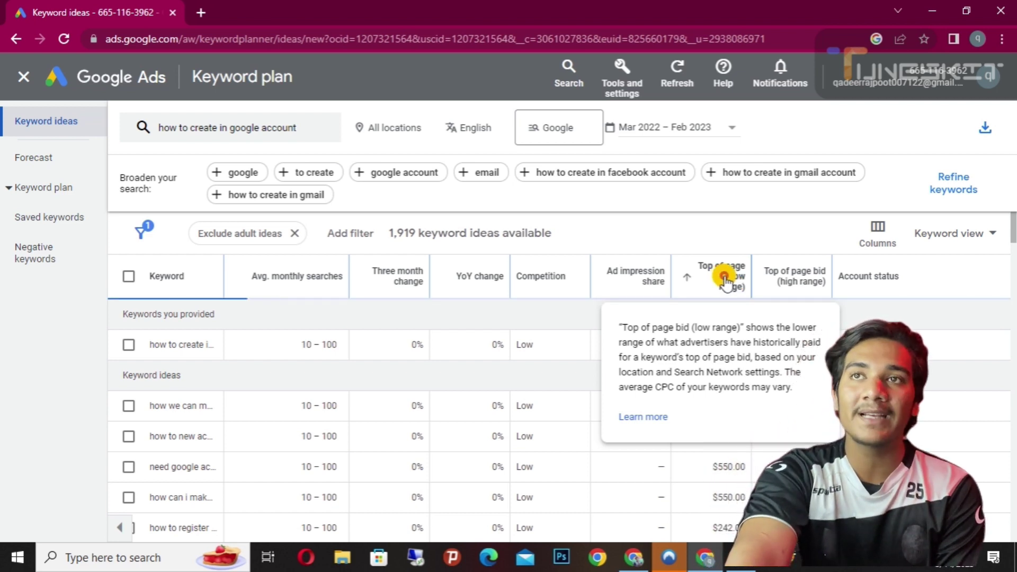
pyautogui.click(722, 281)
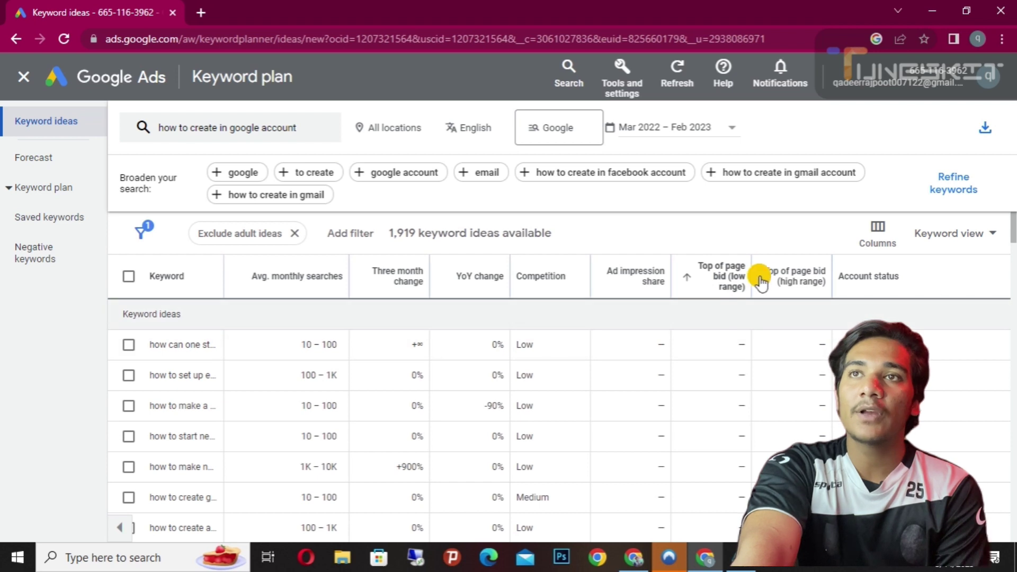
pyautogui.click(713, 273)
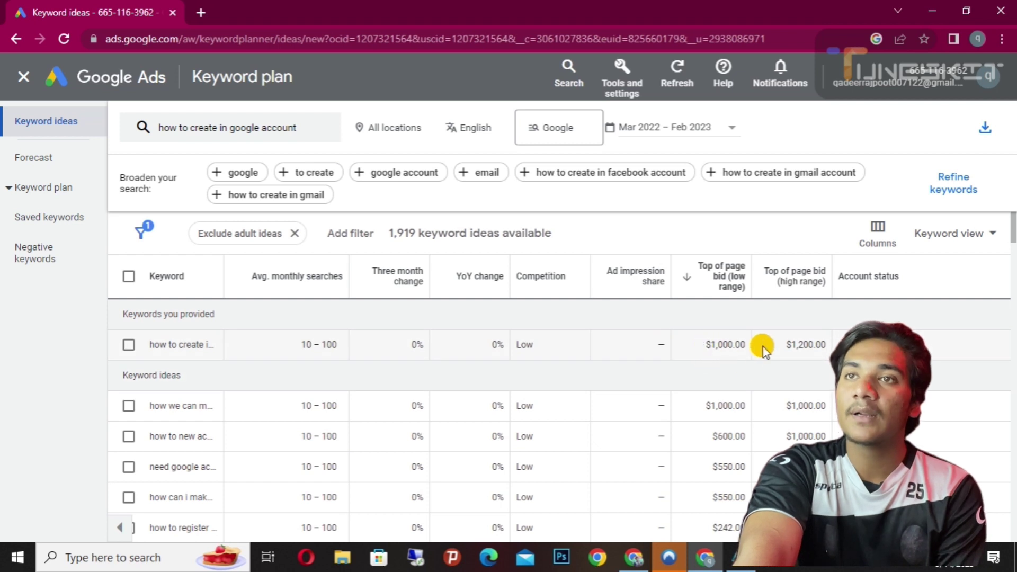
pyautogui.scroll(-1, 734, 405)
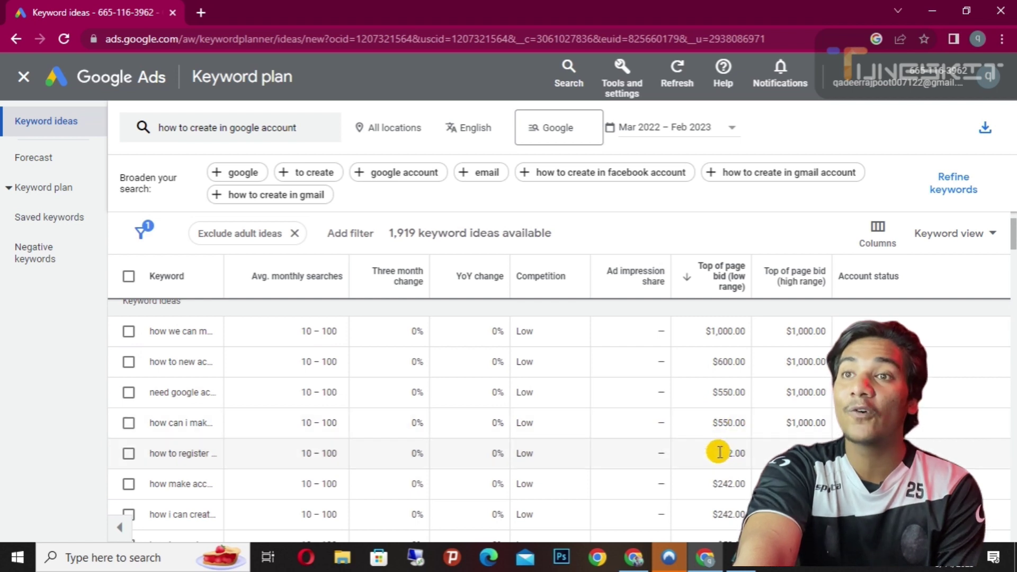
pyautogui.scroll(-1, 725, 476)
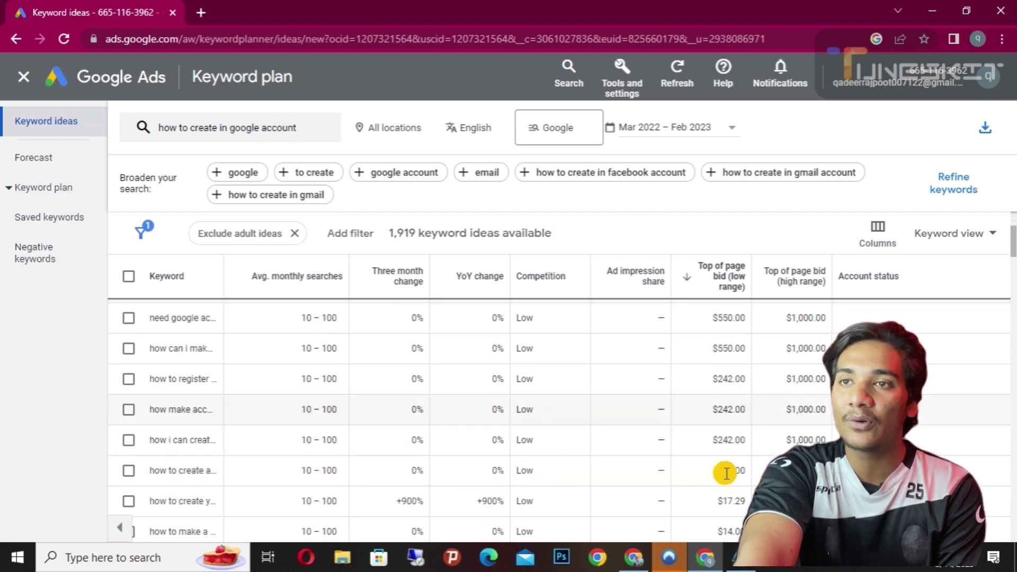
# - Review the keyword ideas further down the list, comparing their low-range and high-range top of page bids
pyautogui.scroll(-1, 725, 471)
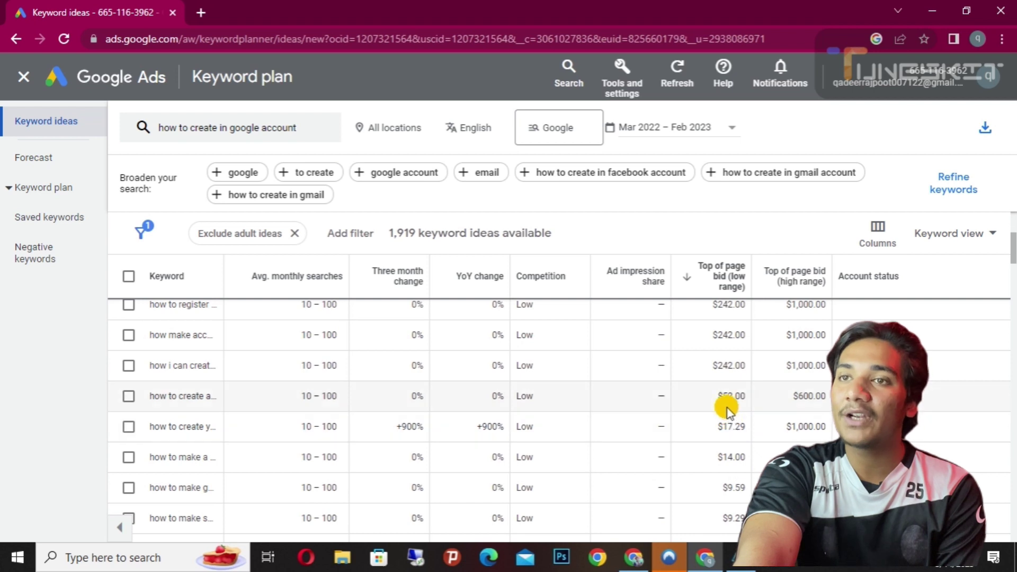
pyautogui.scroll(-2, 709, 452)
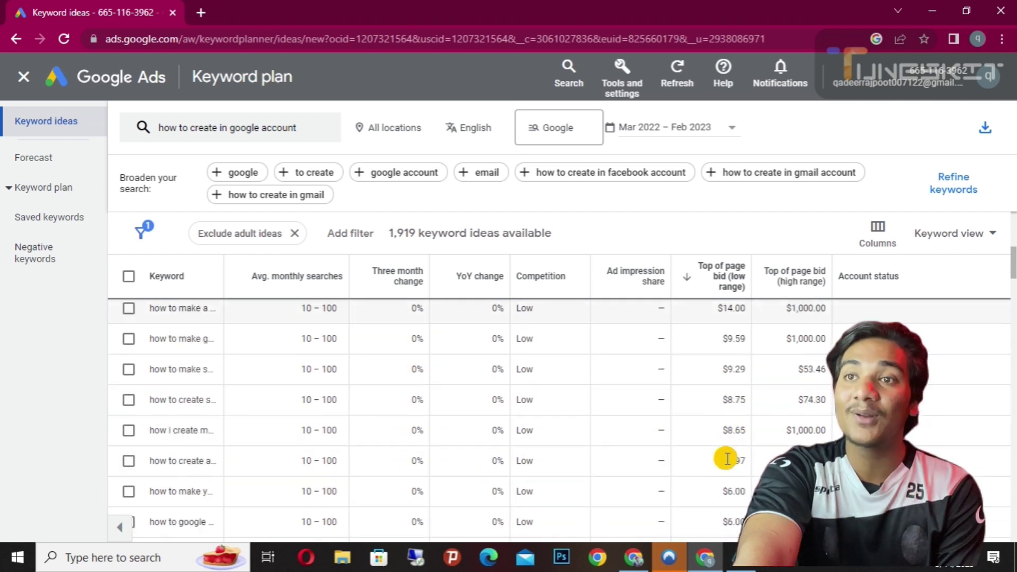
pyautogui.scroll(-8, 652, 514)
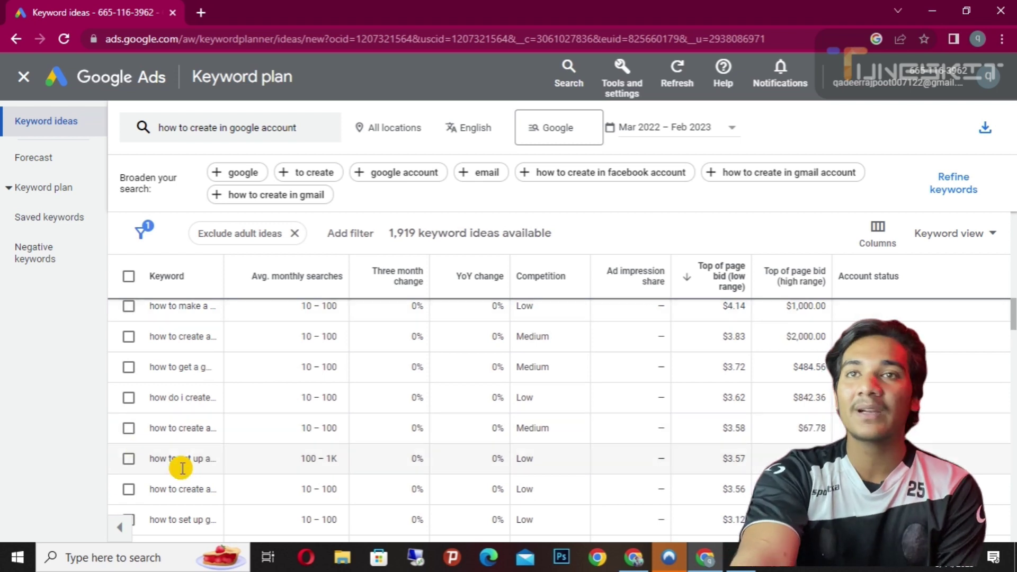
pyautogui.scroll(4, 686, 449)
pyautogui.scroll(6, 687, 449)
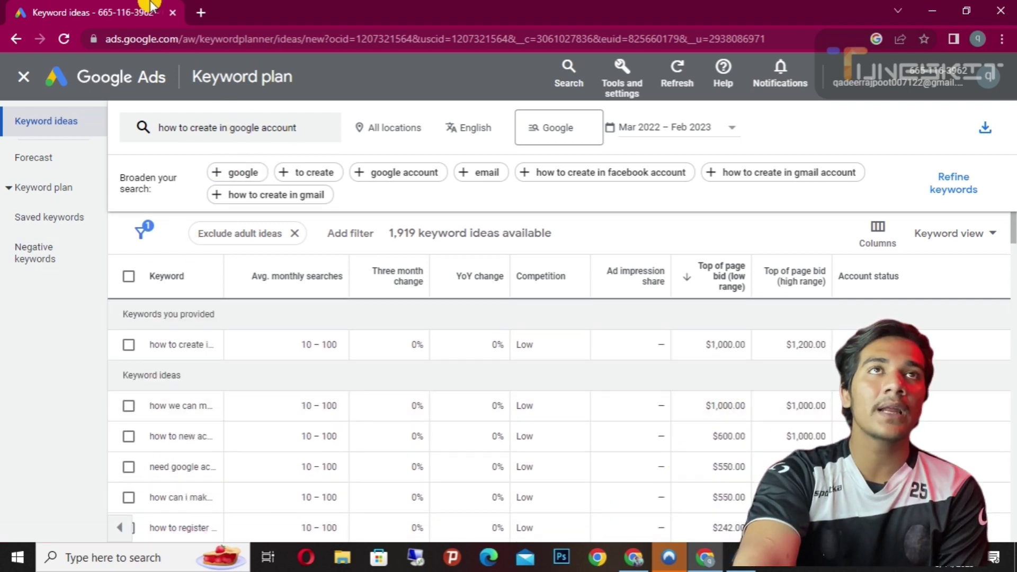
pyautogui.click(200, 13)
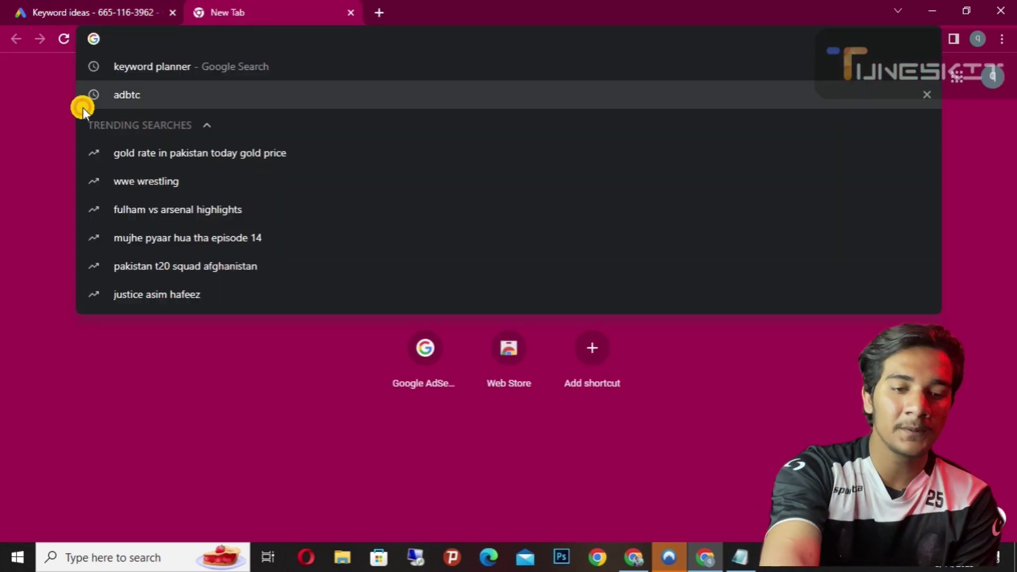
pyautogui.write('youy')
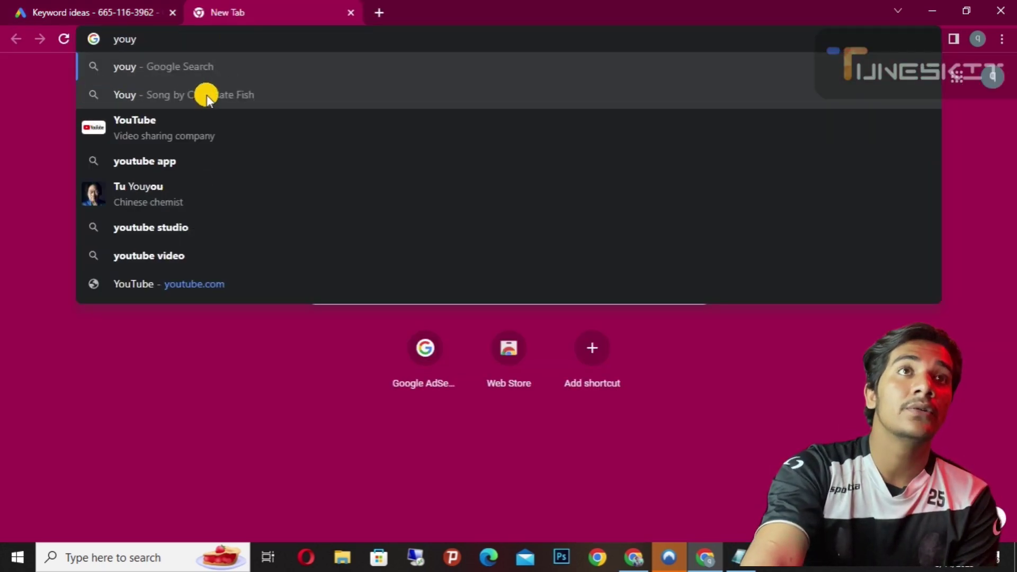
pyautogui.click(183, 119)
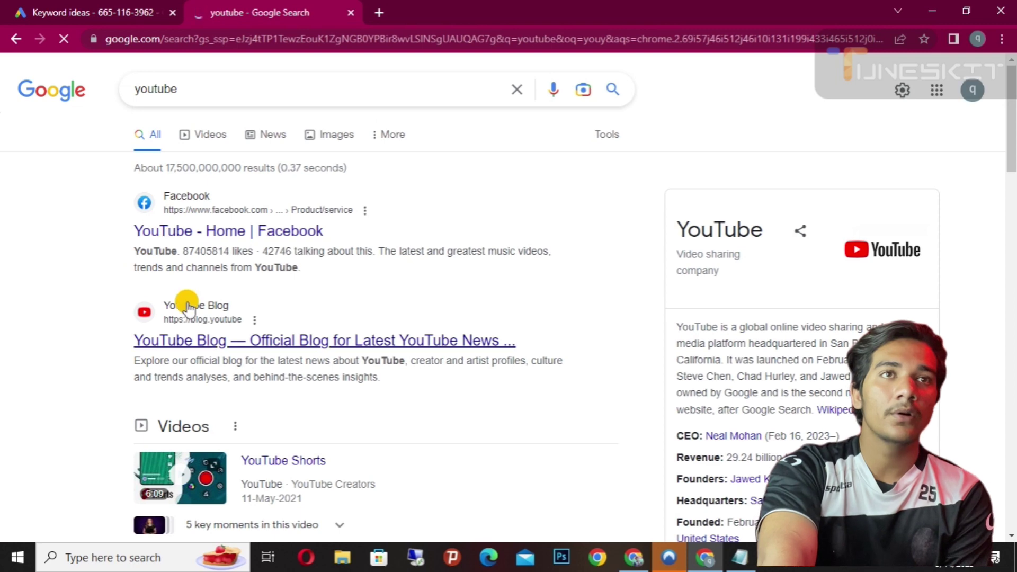
pyautogui.click(192, 312)
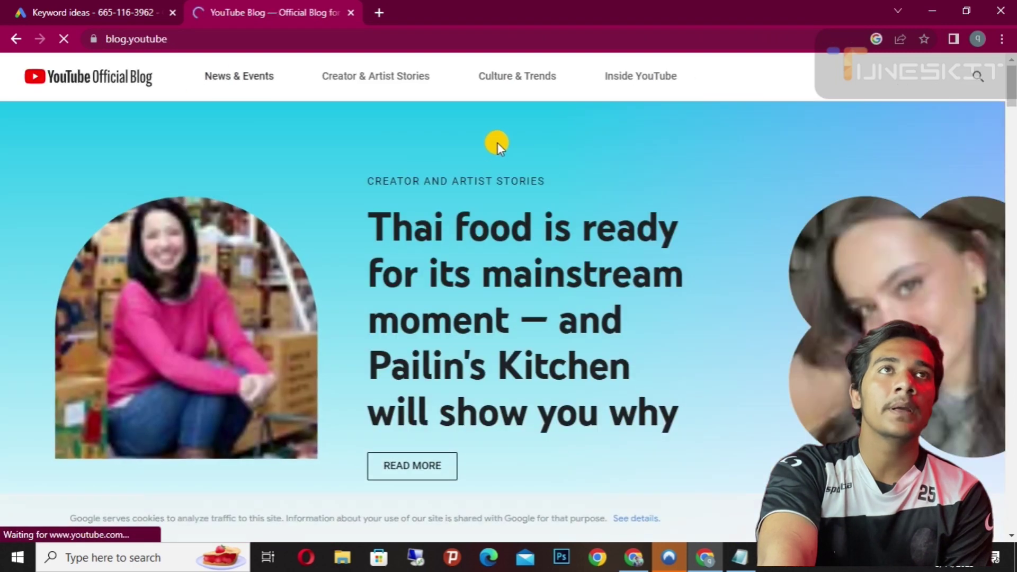
pyautogui.click(349, 14)
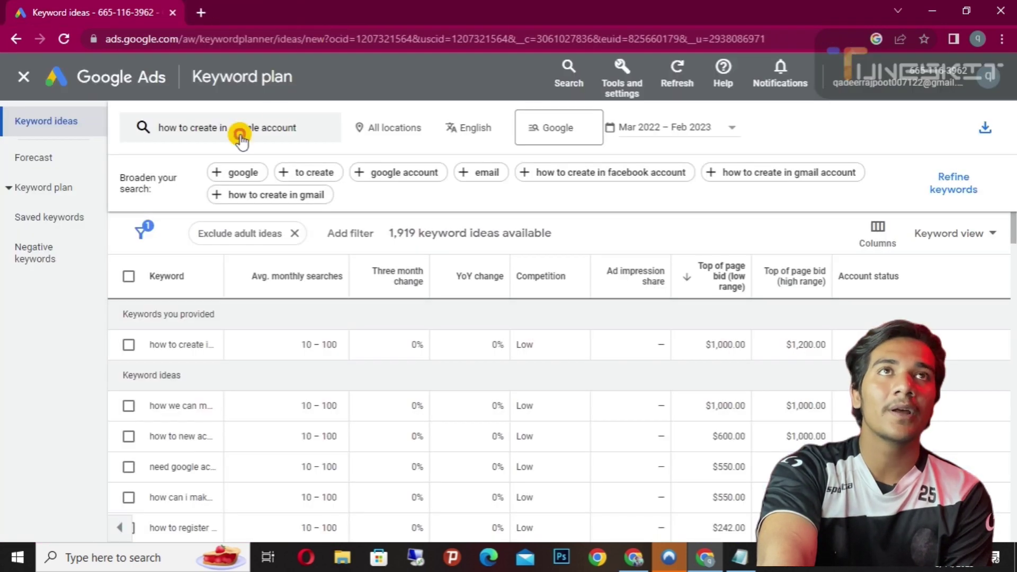
# - Open YouTube from the Google apps in a new browser tab, keeping the keyword ideas open alongside
pyautogui.click(209, 14)
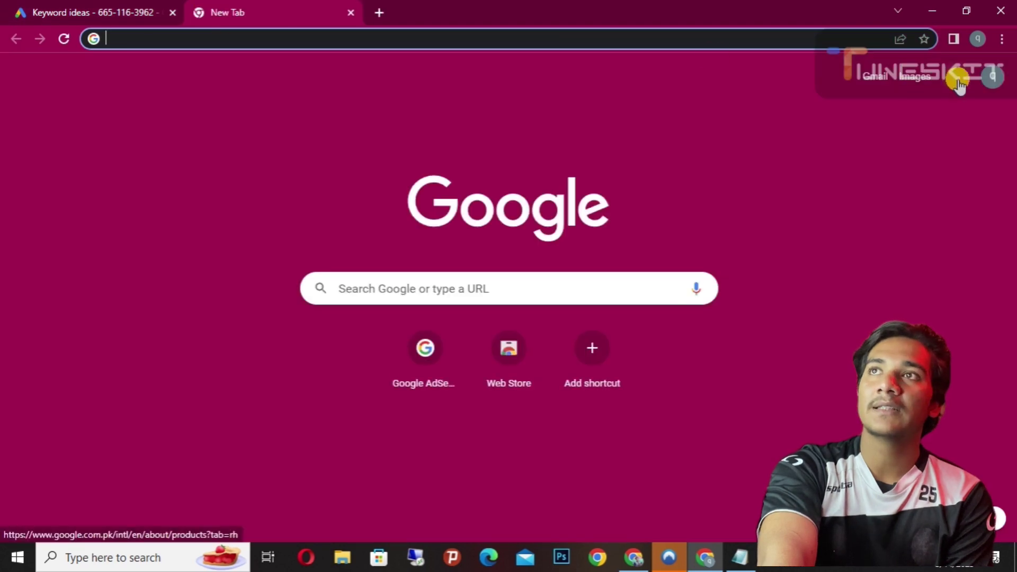
pyautogui.click(957, 77)
pyautogui.click(818, 211)
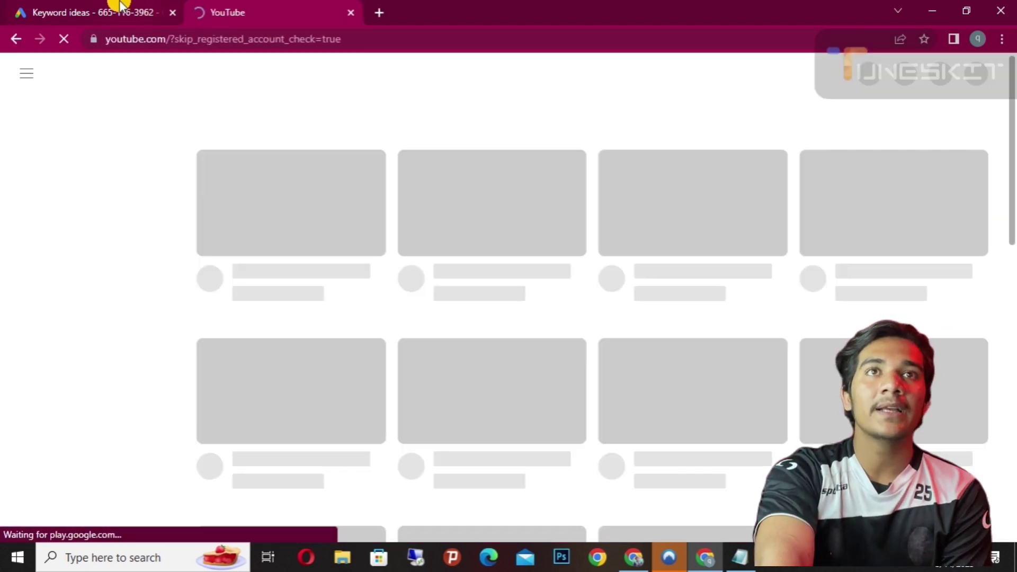
pyautogui.click(113, 11)
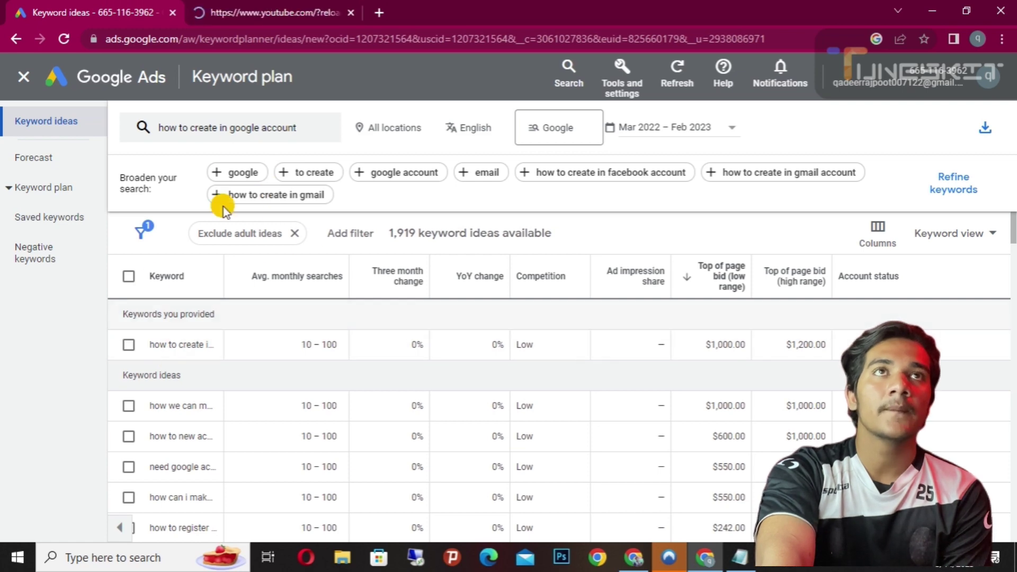
pyautogui.click(287, 7)
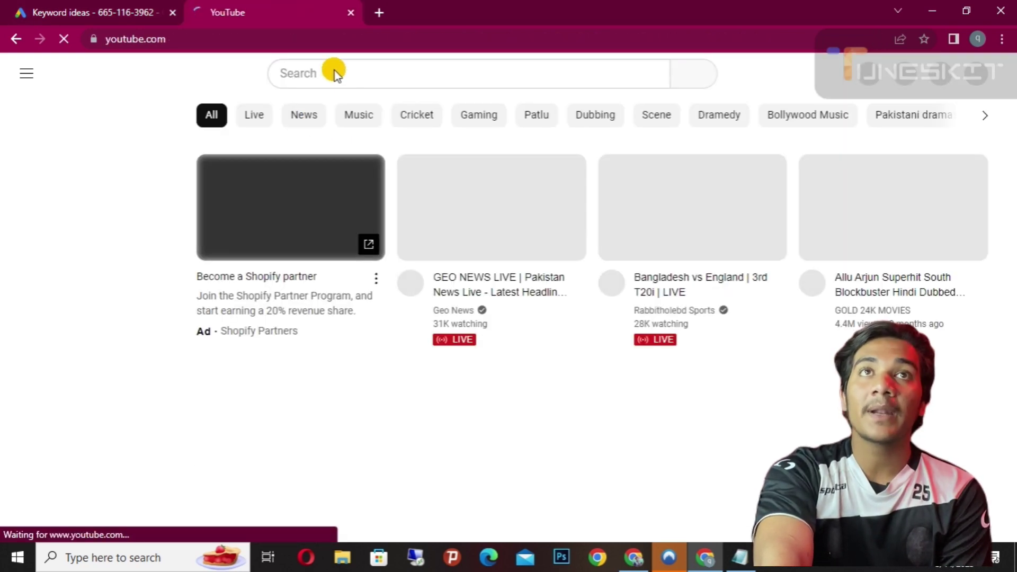
# - Dismiss YouTube's notification request and search for the copied keyword "how to create in google account"
pyautogui.rightClick(335, 74)
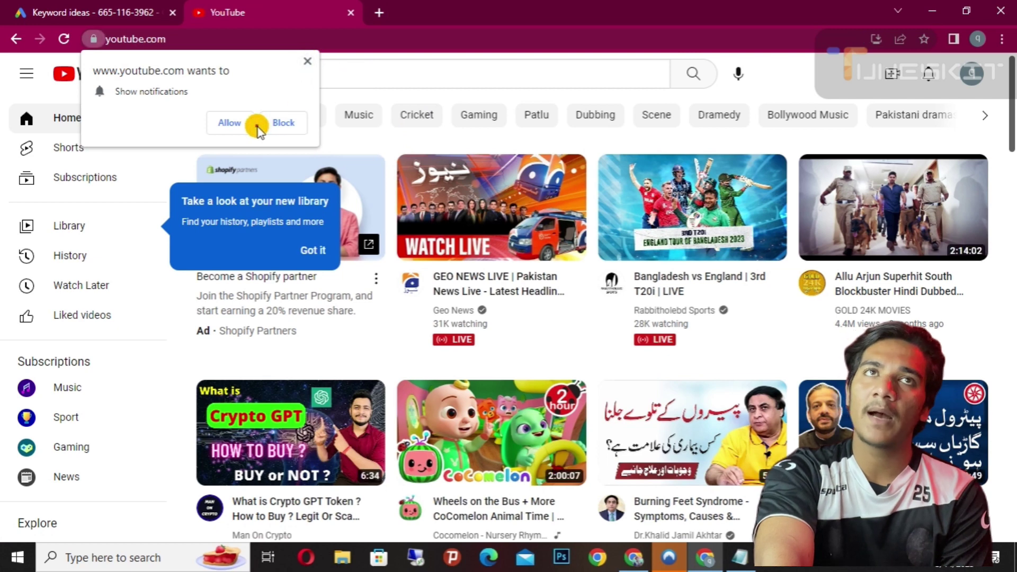
pyautogui.click(305, 68)
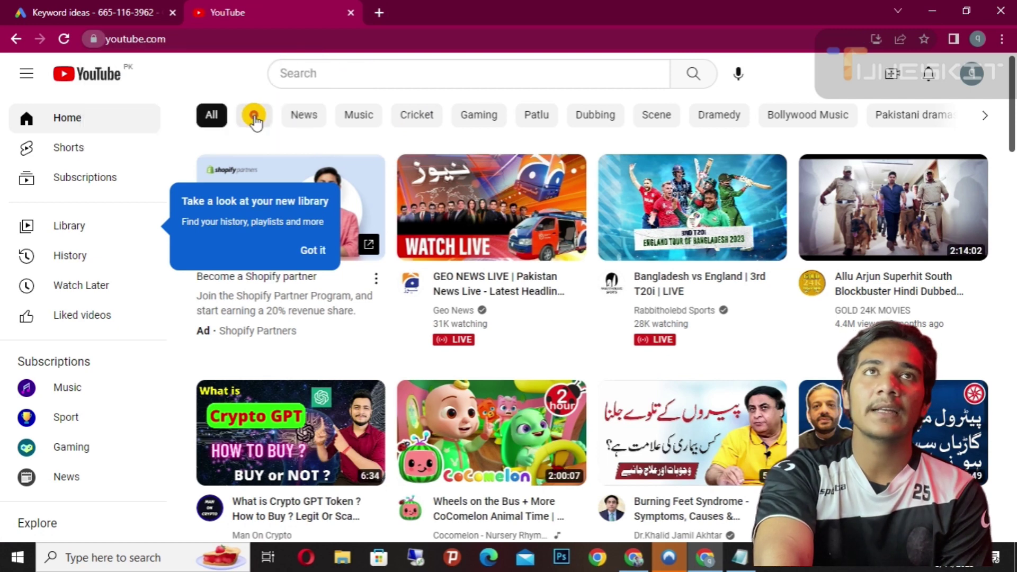
pyautogui.click(337, 69)
pyautogui.rightClick(340, 68)
pyautogui.click(382, 184)
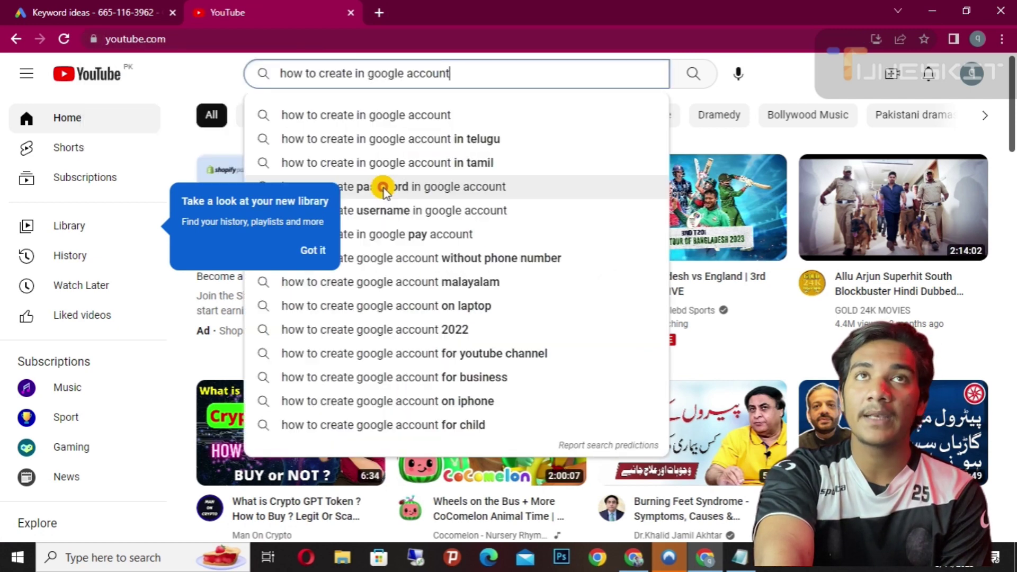
pyautogui.press('Return')
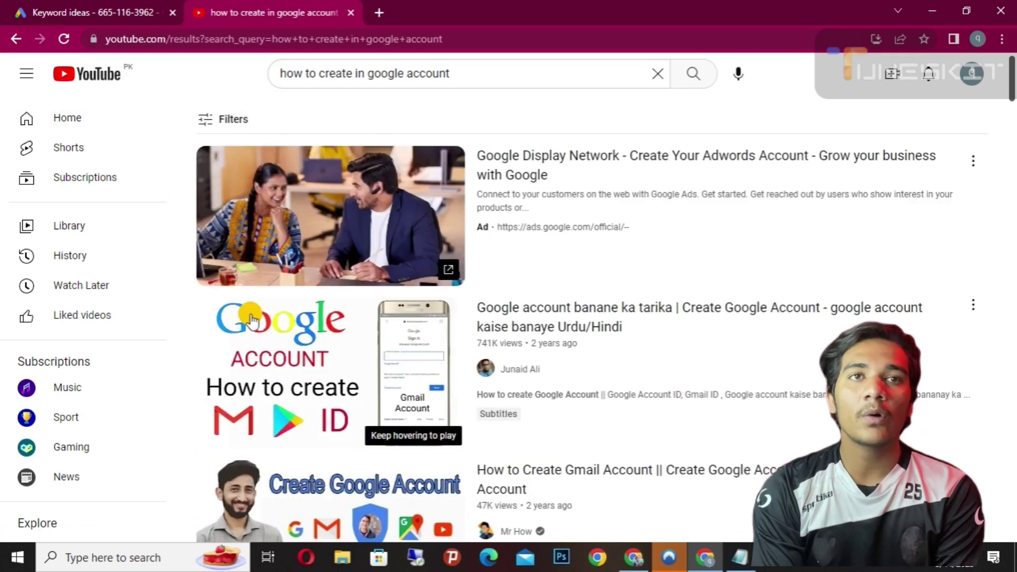
# - Examine the YouTube results for the keyword, checking the videos' titles, view counts, ages and channels
pyautogui.moveTo(464, 377)
pyautogui.scroll(-1, 464, 377)
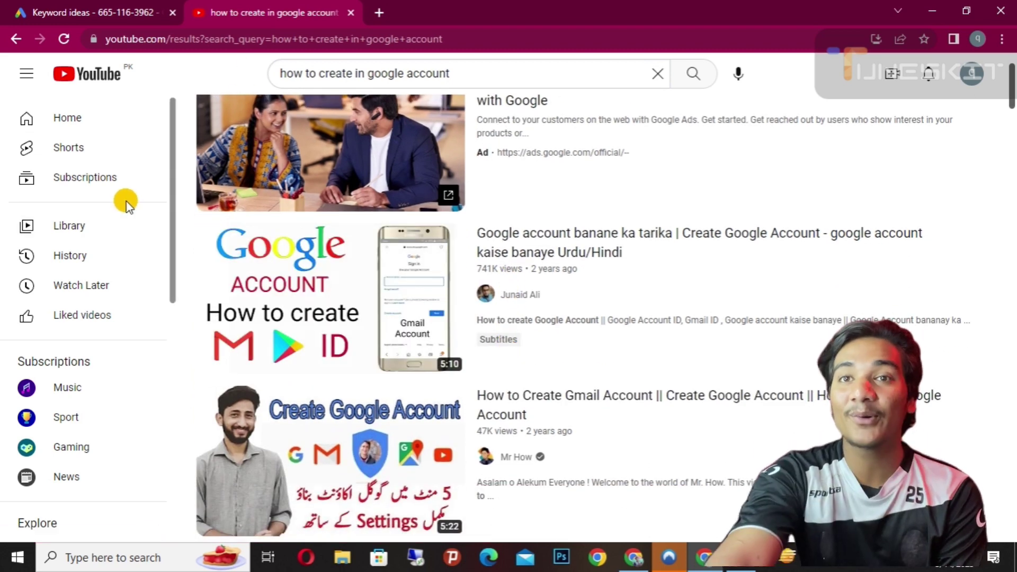
pyautogui.moveTo(268, 295)
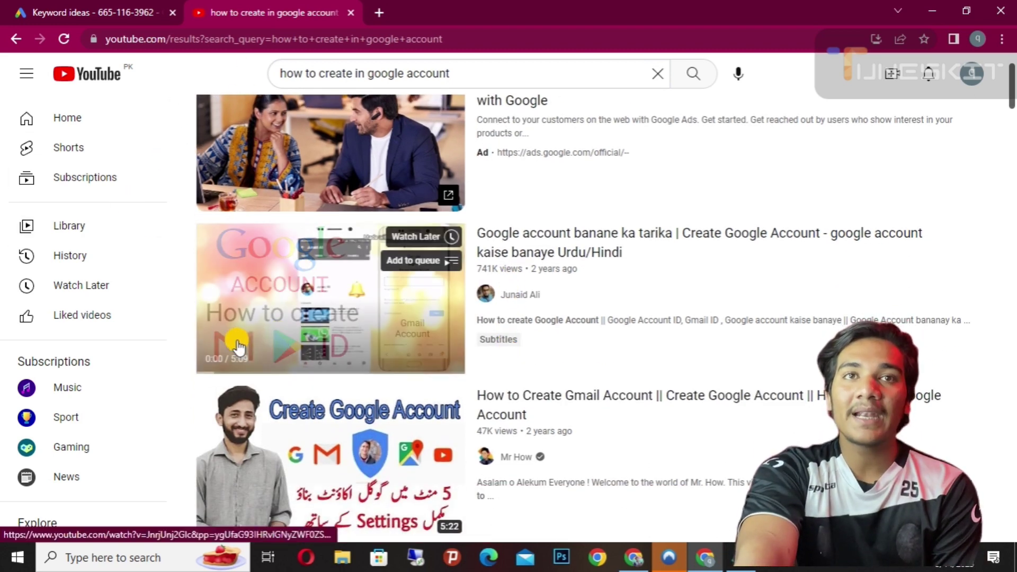
pyautogui.scroll(-1, 498, 275)
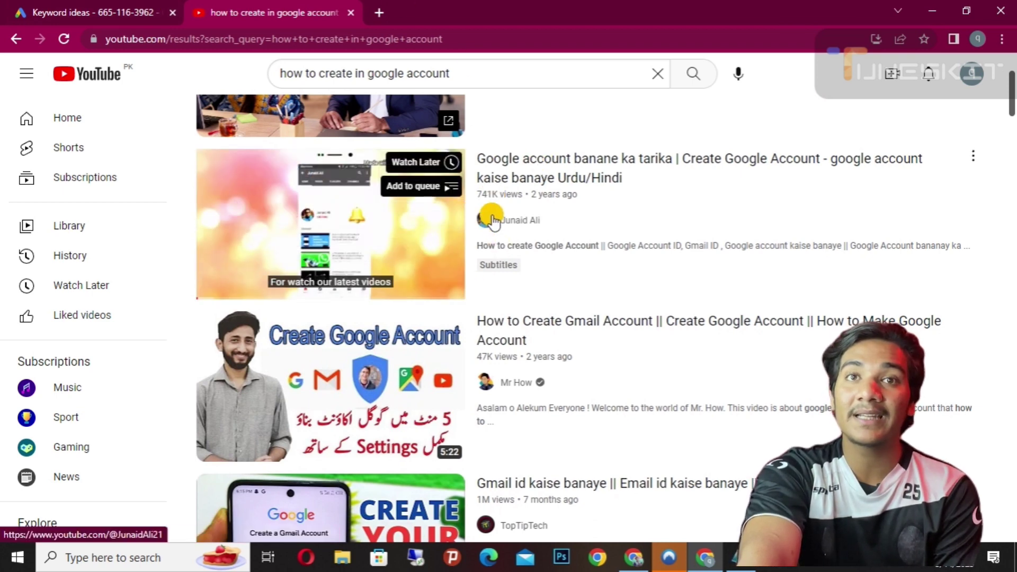
pyautogui.scroll(-1, 376, 235)
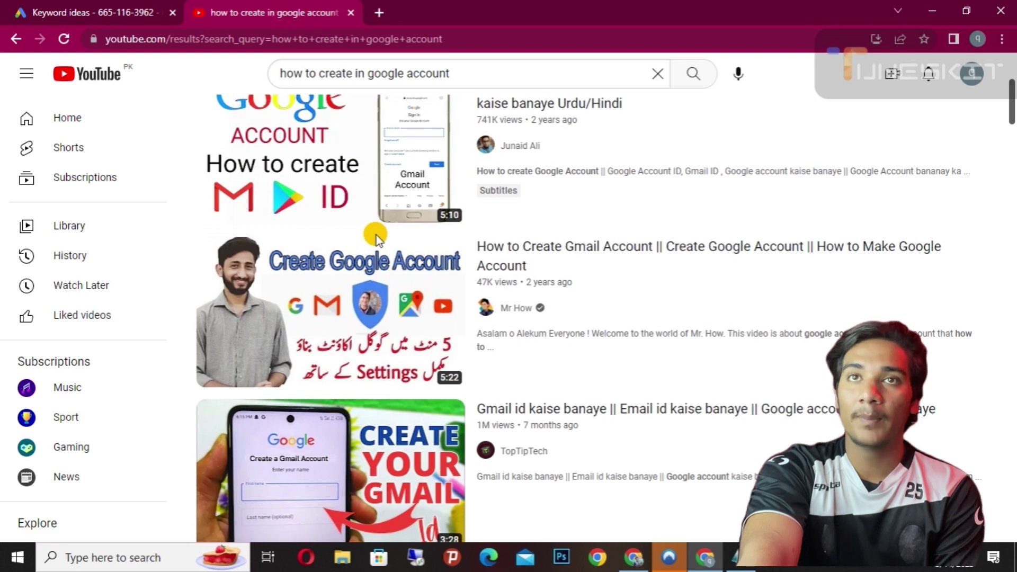
pyautogui.moveTo(497, 288)
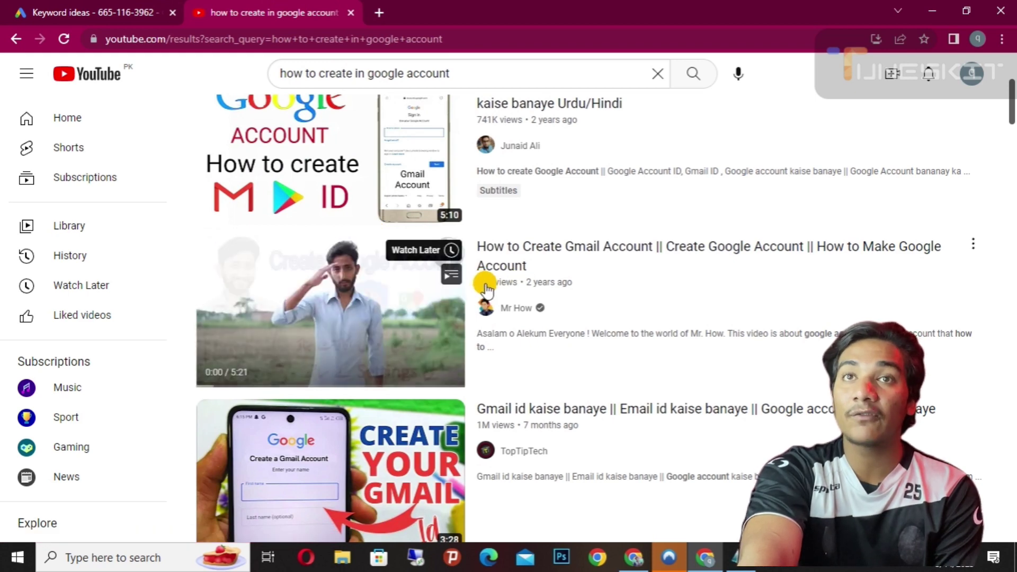
pyautogui.scroll(-2, 420, 283)
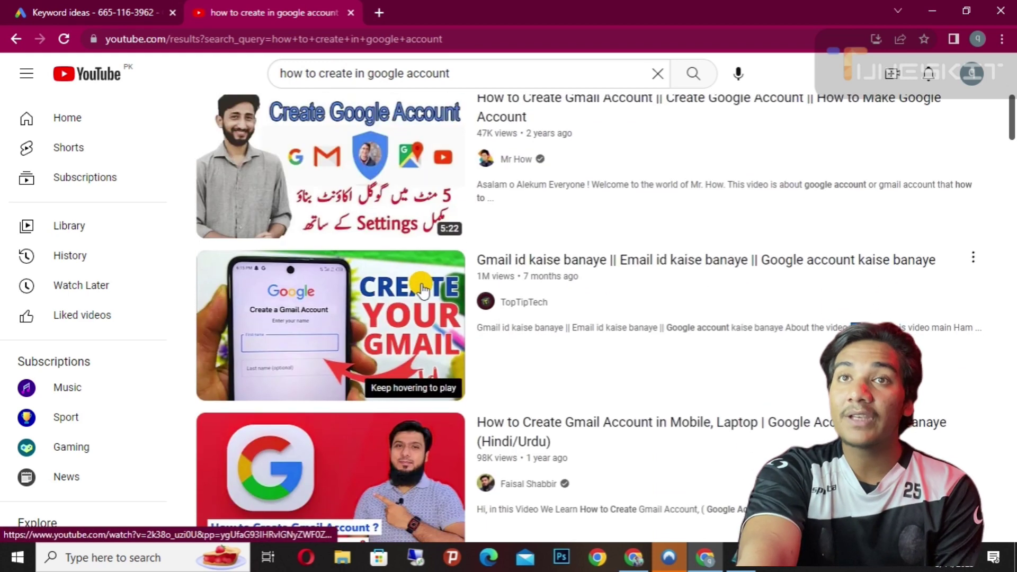
pyautogui.scroll(-2, 487, 264)
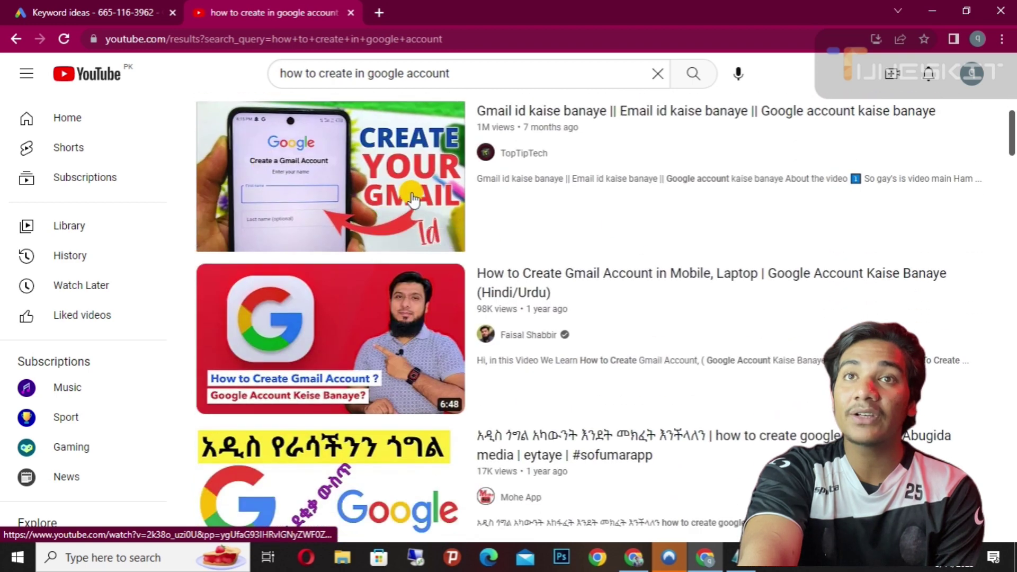
pyautogui.scroll(-1, 412, 198)
pyautogui.scroll(-1, 413, 198)
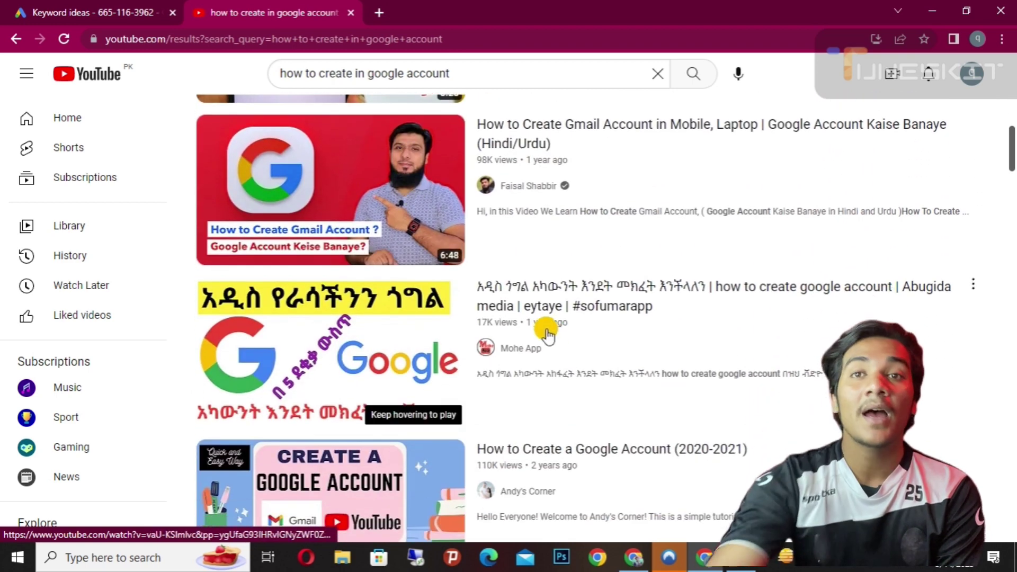
pyautogui.moveTo(527, 328)
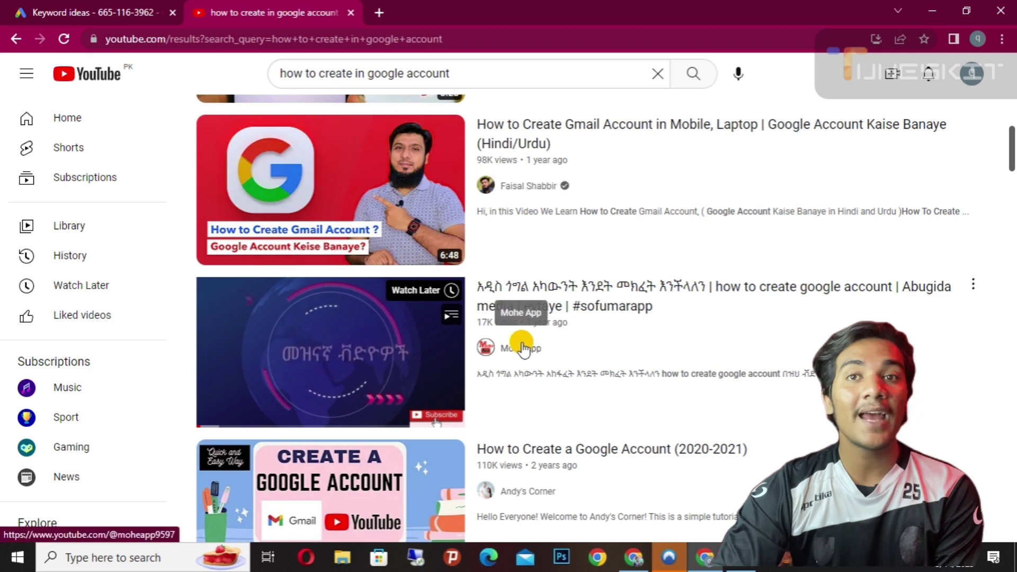
pyautogui.scroll(-4, 524, 348)
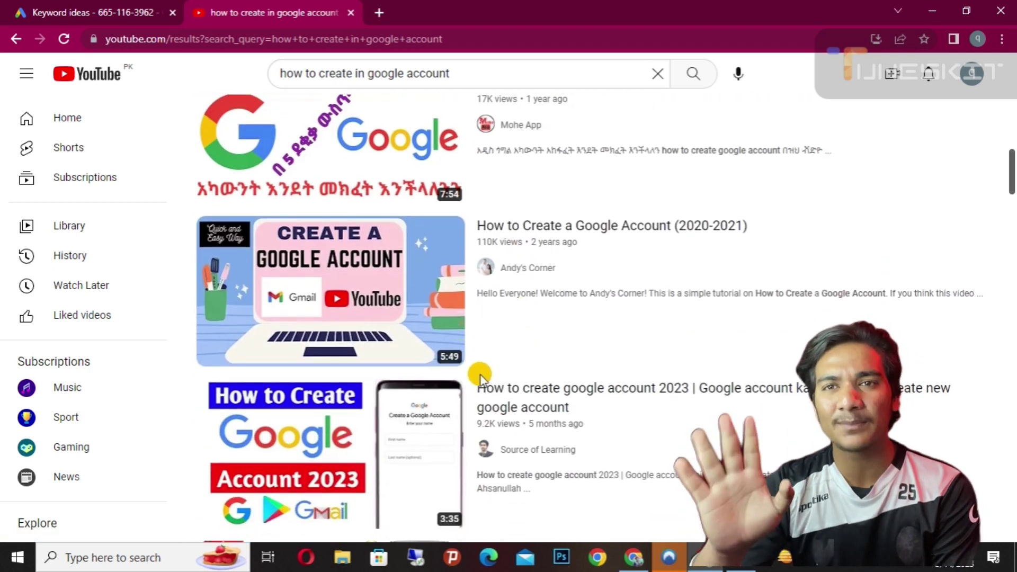
pyautogui.scroll(-1, 479, 377)
pyautogui.scroll(10, 359, 118)
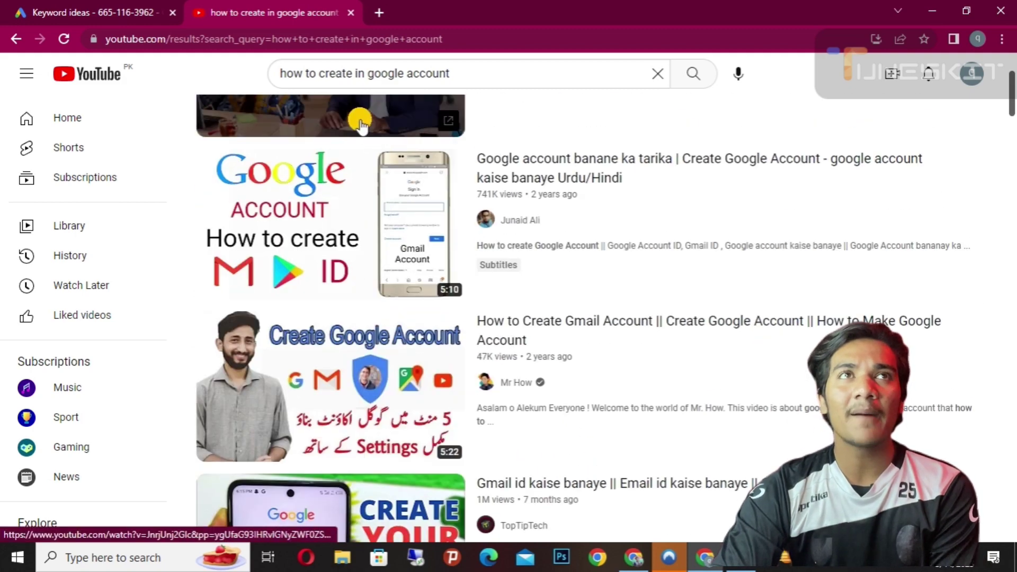
pyautogui.hotkey('ctrl', 'shift', 'Tab')
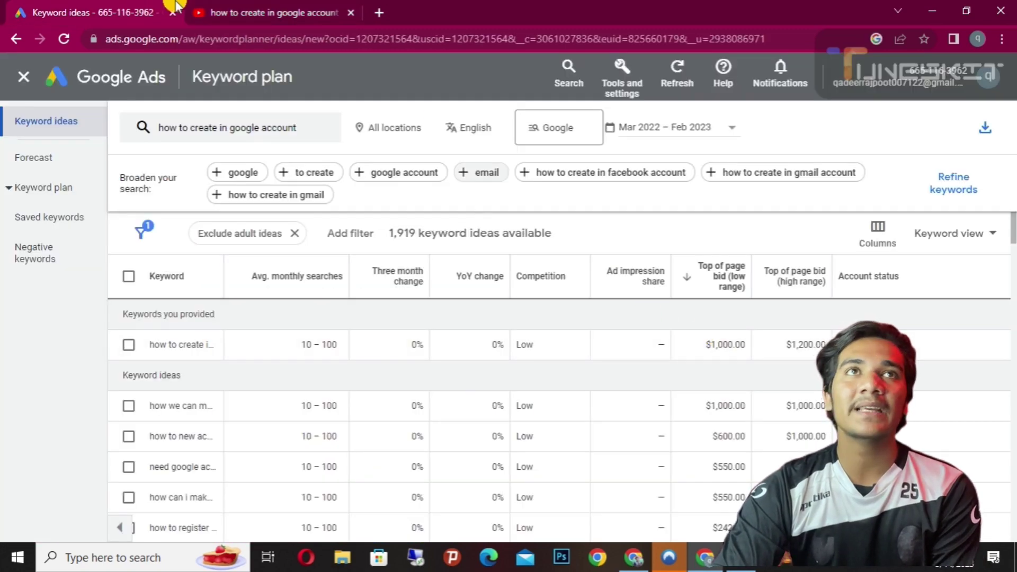
pyautogui.click(249, 12)
pyautogui.scroll(-3, 334, 374)
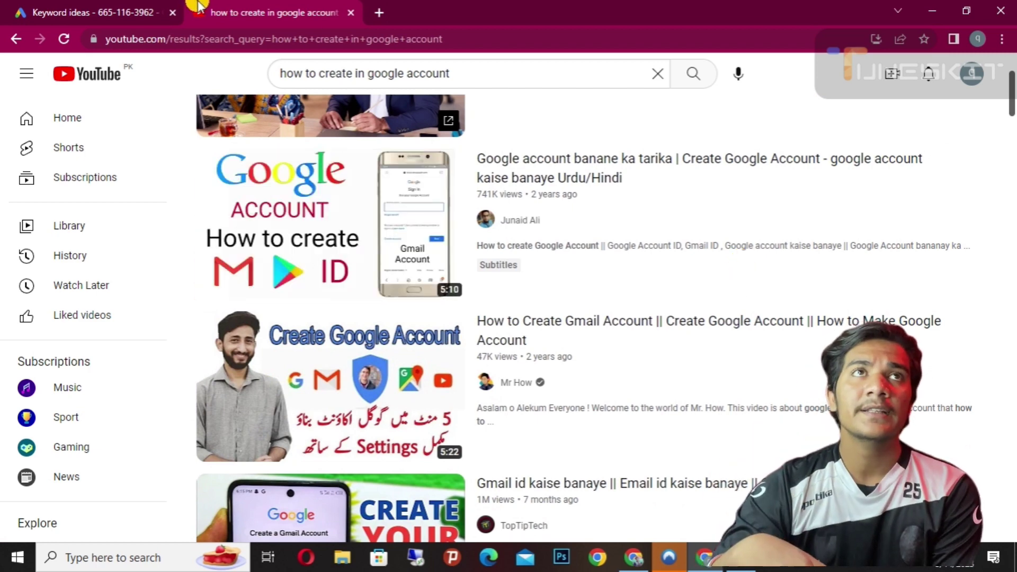
# - Return to Keyword Planner and select the provided keyword, the first three ideas, "how make acc...", "how i can creat..." and the $52.00 "how to create a..." idea
pyautogui.click(90, 12)
pyautogui.click(129, 345)
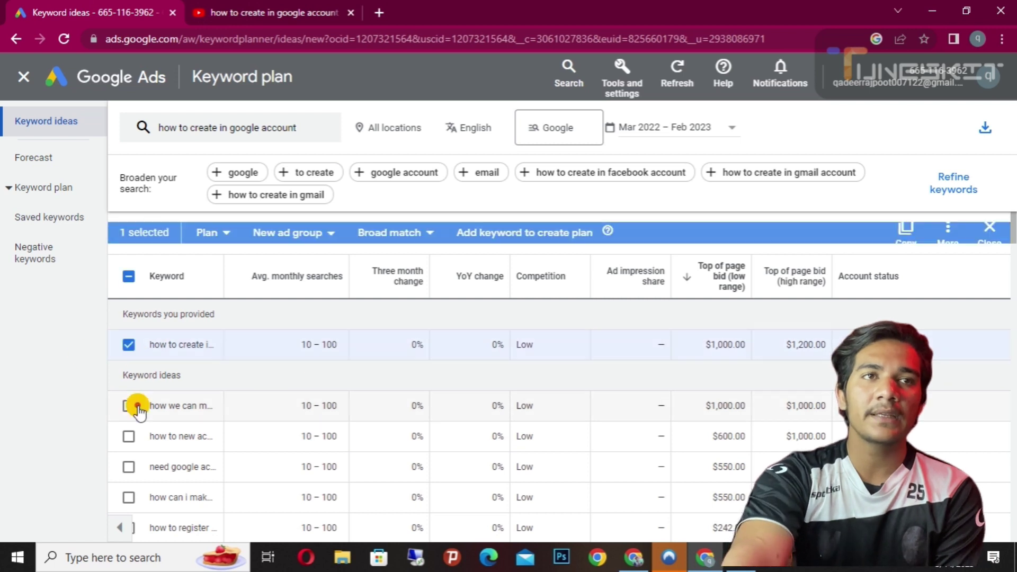
pyautogui.click(128, 406)
pyautogui.click(128, 436)
pyautogui.click(130, 497)
pyautogui.scroll(-4, 132, 497)
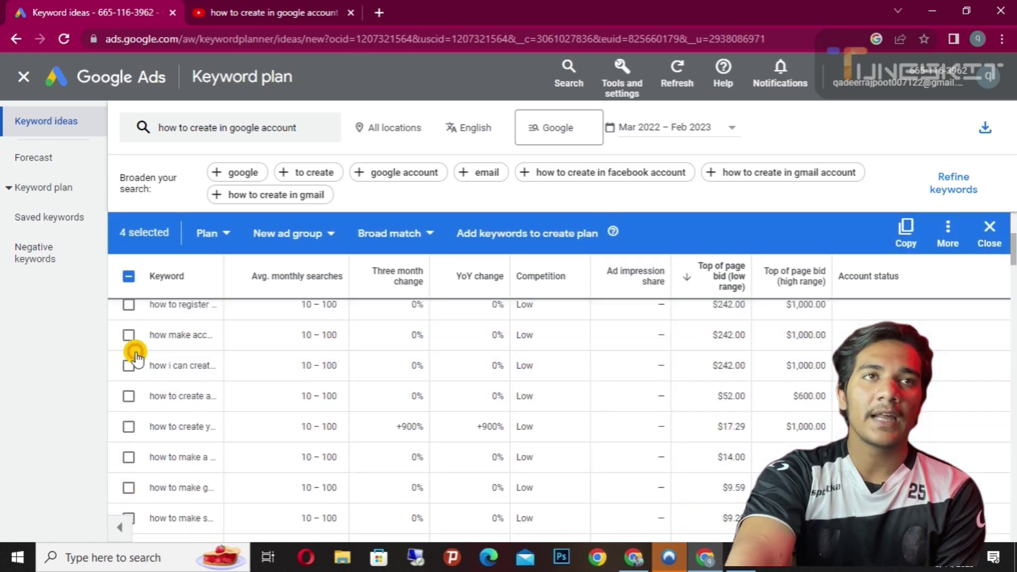
pyautogui.click(128, 335)
pyautogui.click(128, 395)
pyautogui.click(129, 365)
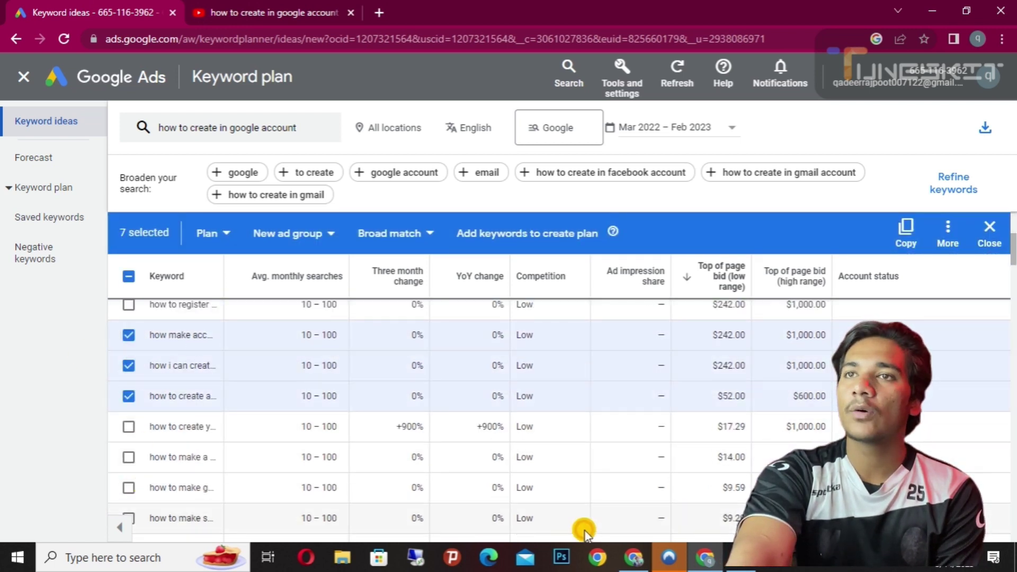
pyautogui.scroll(4, 744, 365)
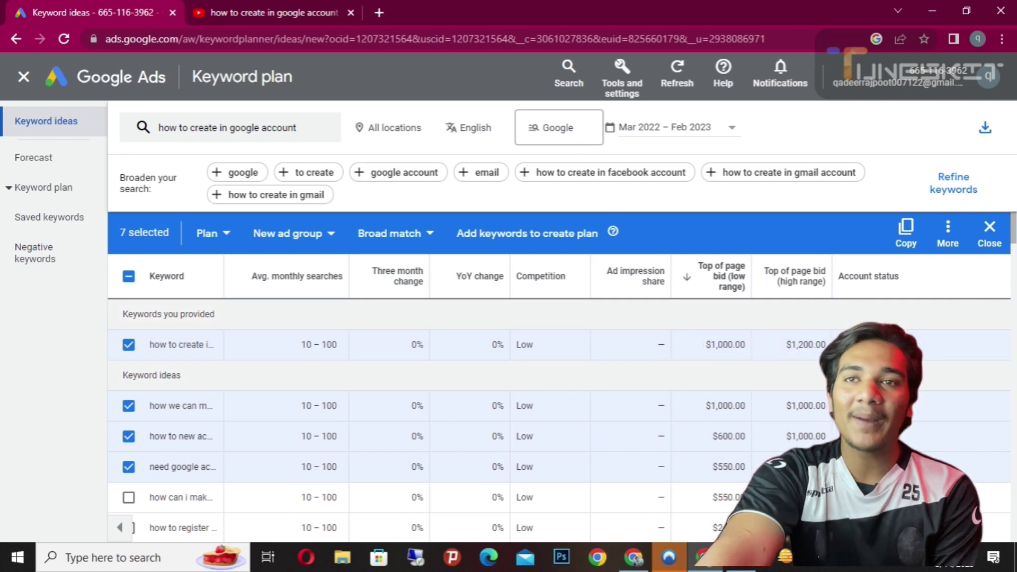
pyautogui.scroll(-3, 666, 423)
pyautogui.scroll(3, 623, 367)
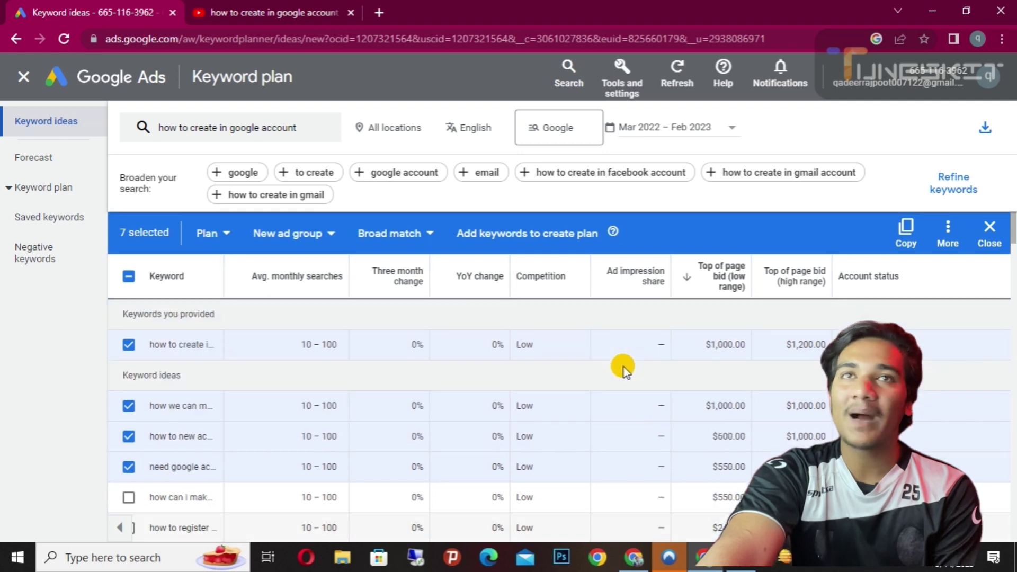
# - Reopen the keyword search entry and clear the existing "how to create in google account" keyword from it
pyautogui.click(318, 131)
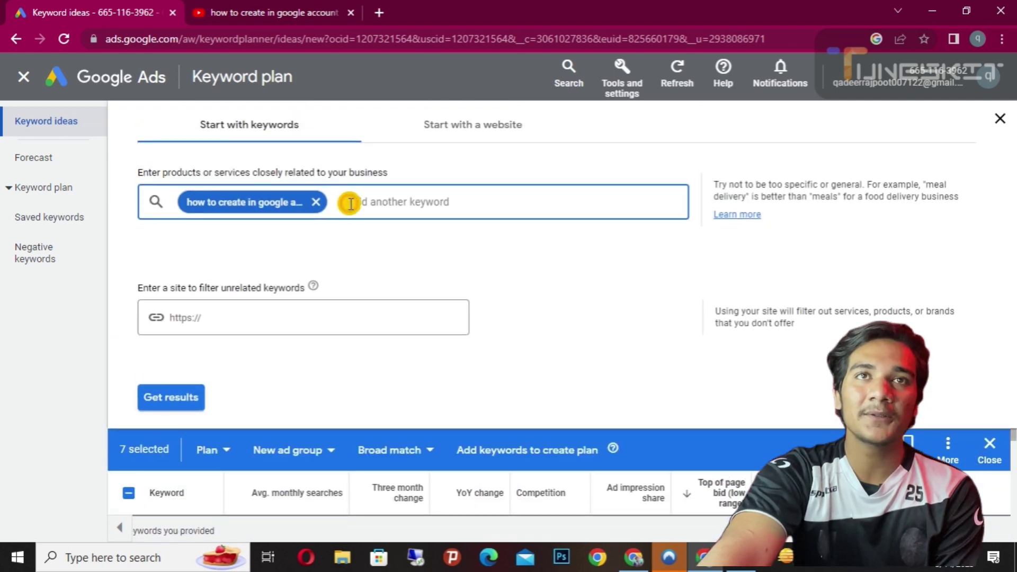
pyautogui.rightClick(375, 211)
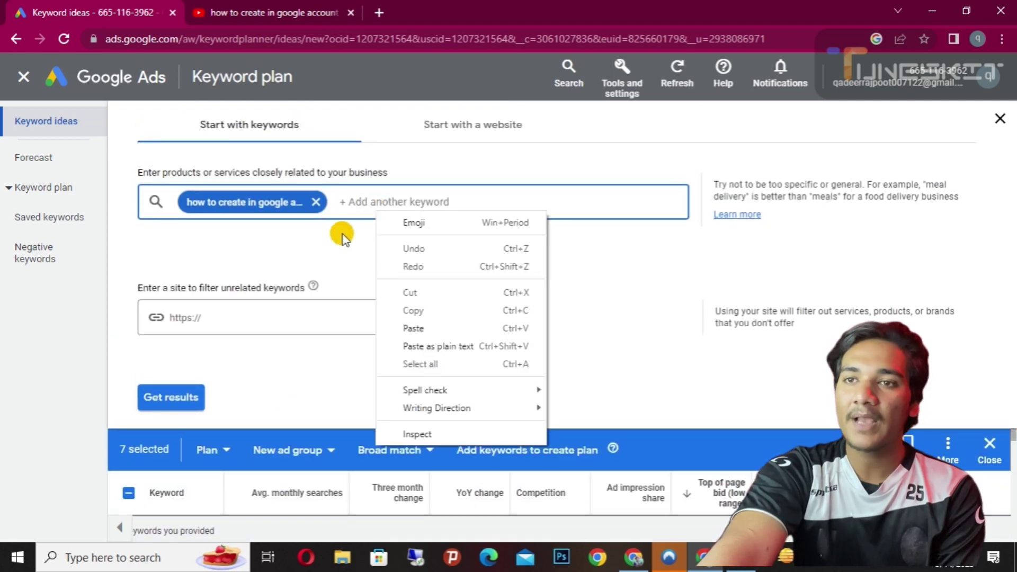
pyautogui.click(319, 200)
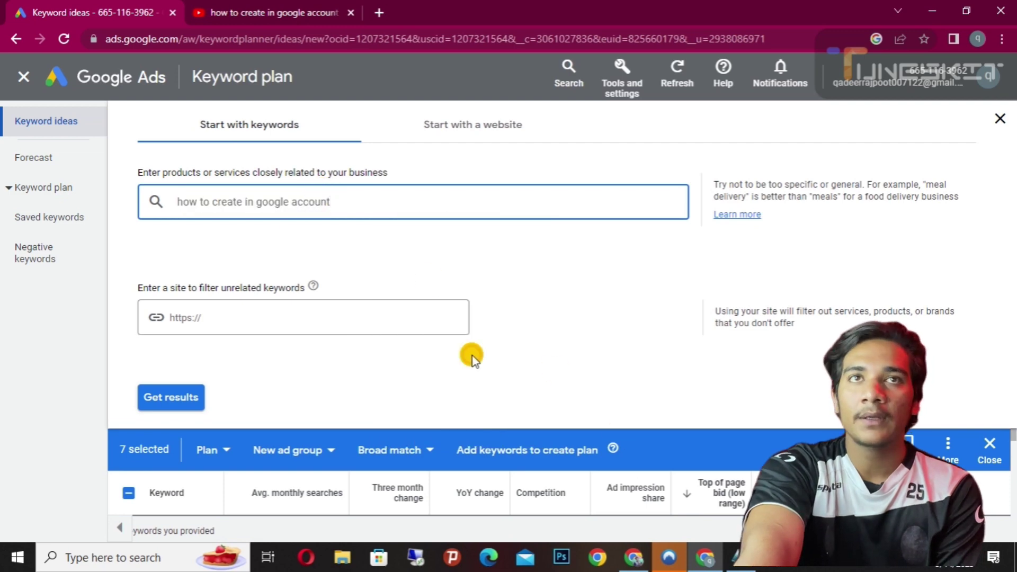
pyautogui.press('BackSpace')
pyautogui.press('BackSpace')
pyautogui.press('BackSpace')
pyautogui.press('BackSpace')
pyautogui.press('BackSpace')
pyautogui.press('BackSpace')
pyautogui.press('BackSpace')
pyautogui.press('BackSpace')
pyautogui.press('BackSpace')
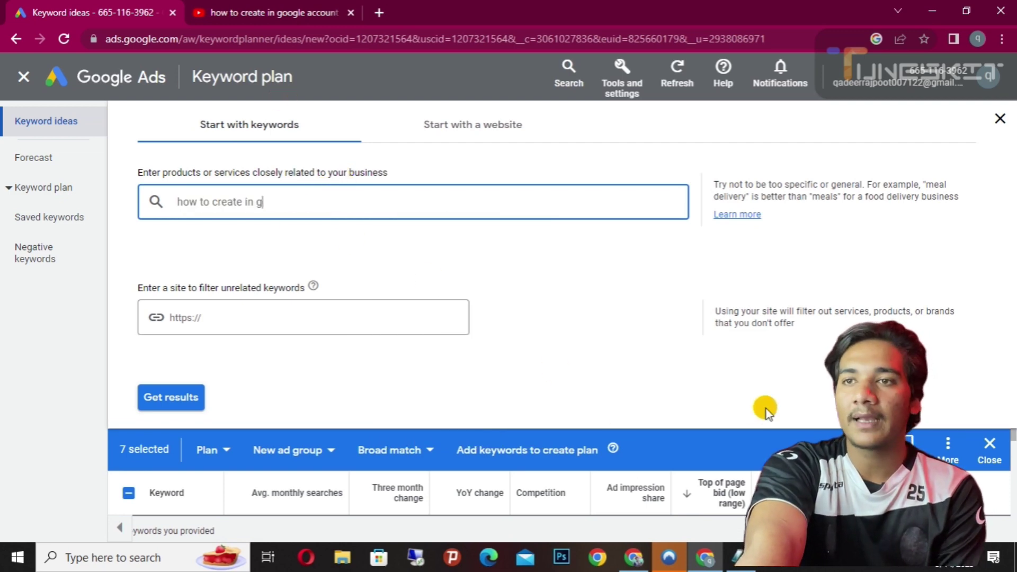
# - Switch to the Notepad keyword list, copy "how we can make google account" and return to Keyword Planner
pyautogui.click(751, 566)
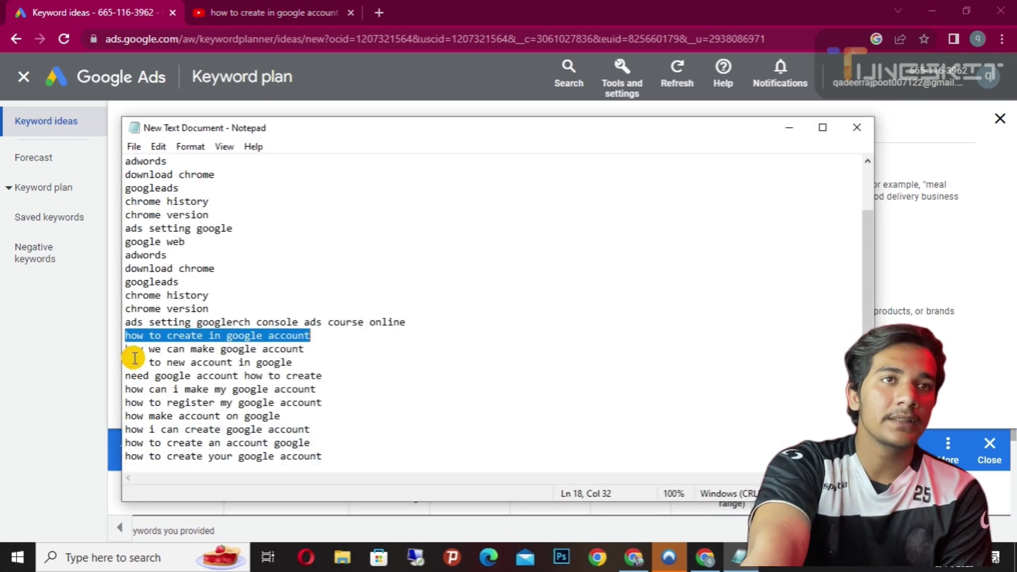
pyautogui.moveTo(128, 352); pyautogui.dragTo(321, 345)
pyautogui.hotkey('ctrl', 'c')
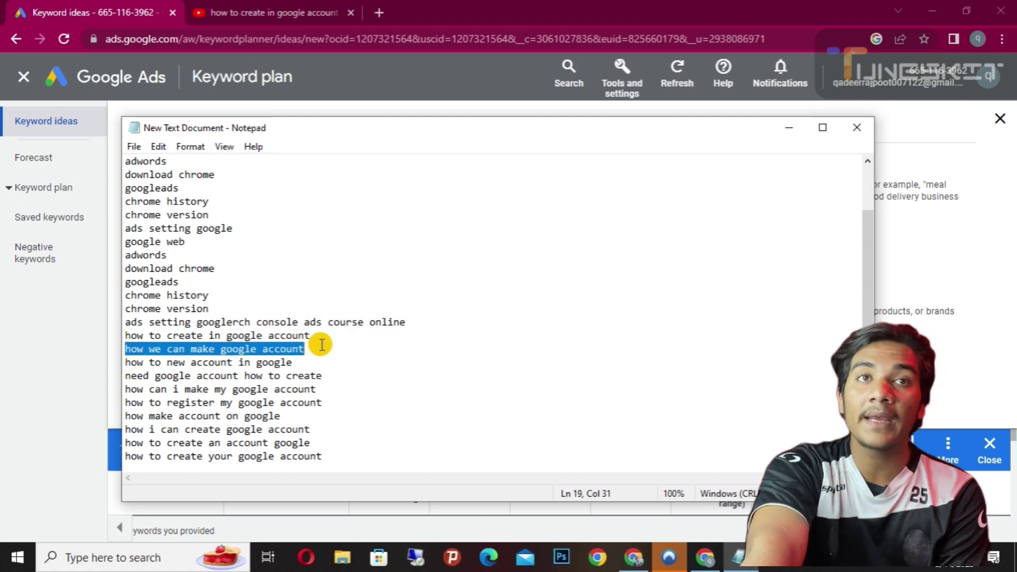
pyautogui.rightClick(270, 349)
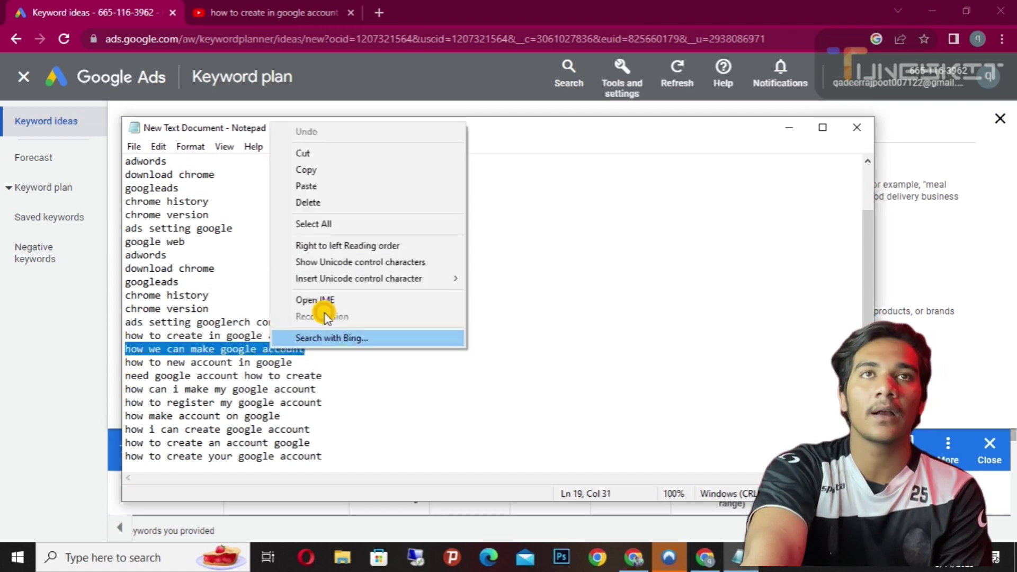
pyautogui.click(316, 171)
pyautogui.click(707, 556)
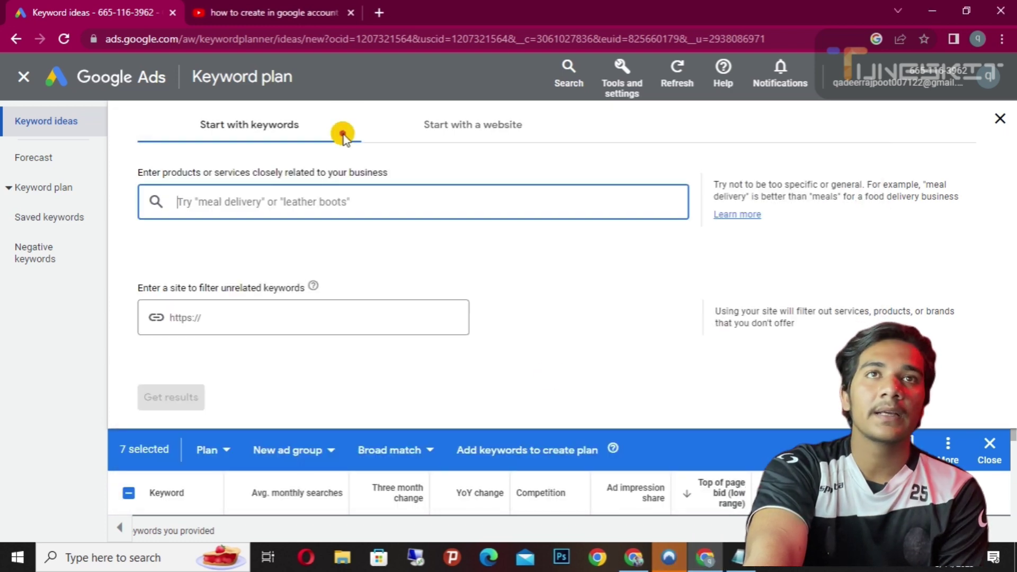
# - Get keyword ideas for the copied "how we can make google account" and highlight its low-range top-of-page bid
pyautogui.rightClick(330, 201)
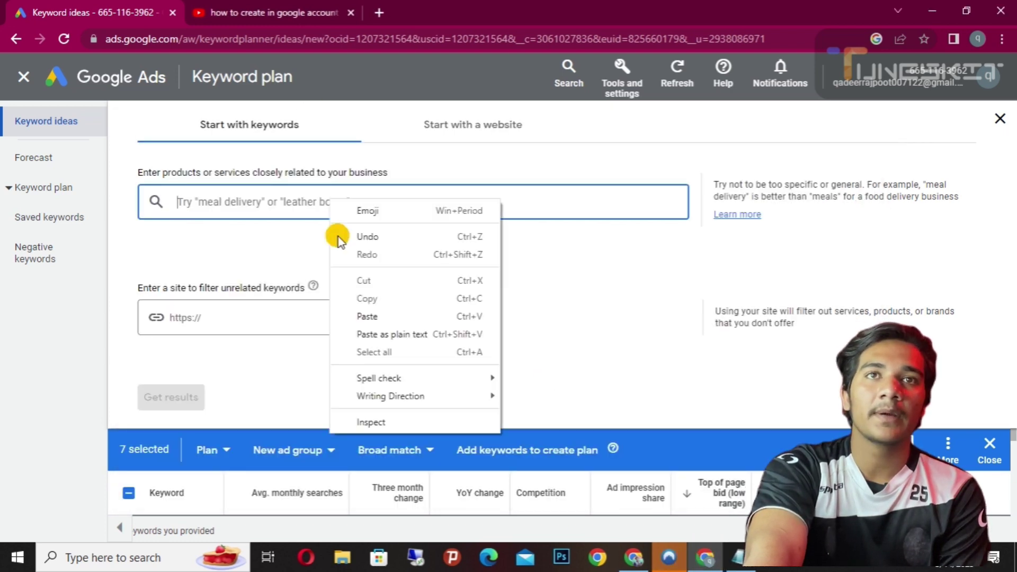
pyautogui.click(380, 312)
pyautogui.press('Return')
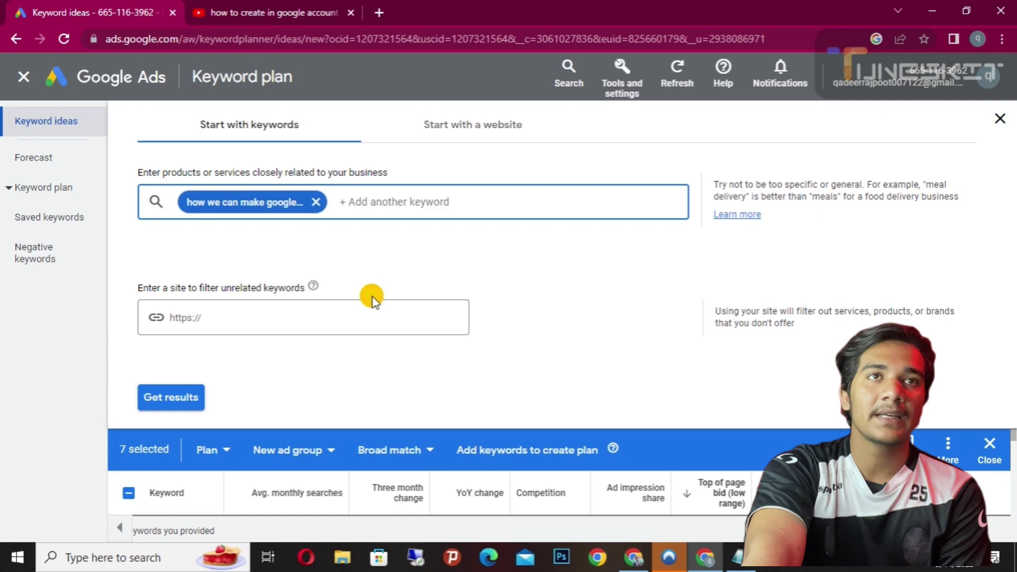
pyautogui.click(167, 396)
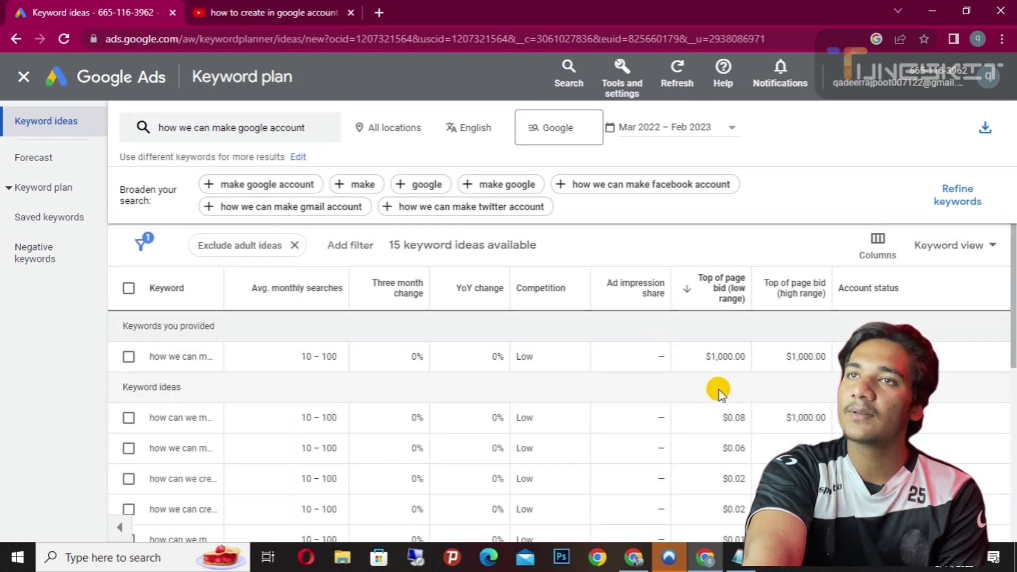
pyautogui.moveTo(710, 354); pyautogui.dragTo(737, 355)
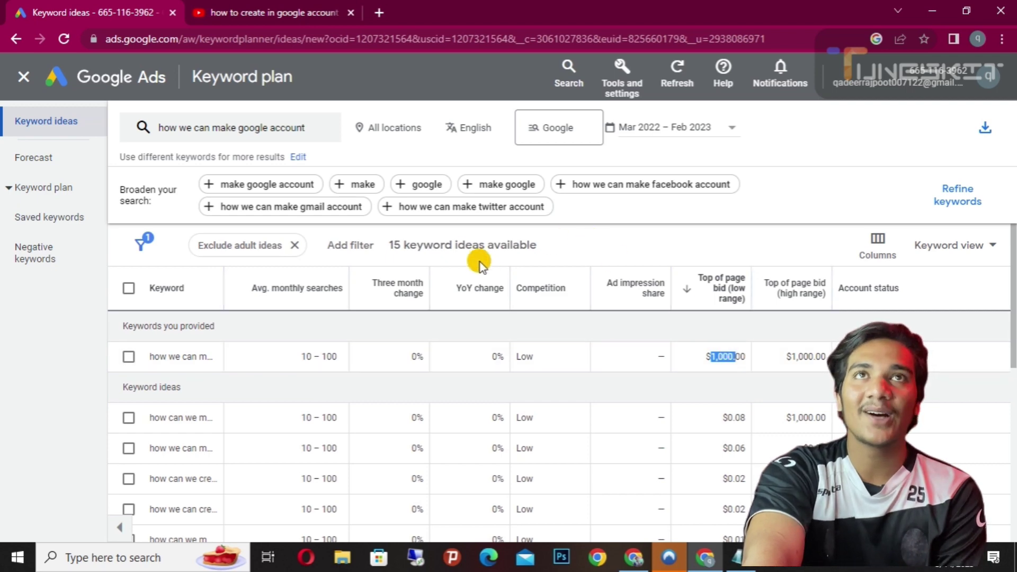
# - Search Google for "dollar to pkr" in a new browser tab
pyautogui.click(379, 12)
pyautogui.click(346, 38)
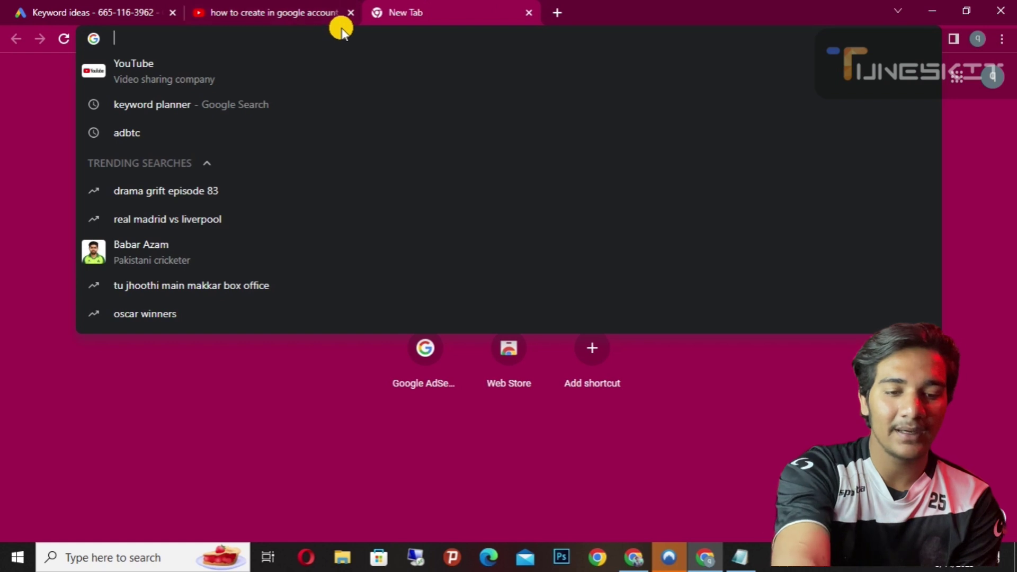
pyautogui.write('dik')
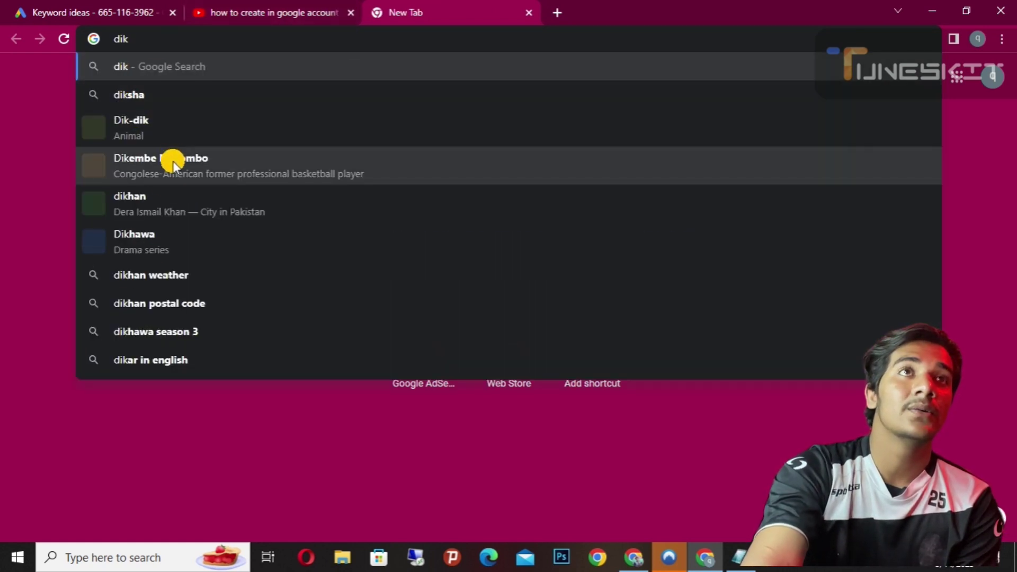
pyautogui.press('BackSpace')
pyautogui.press('BackSpace')
pyautogui.click(173, 125)
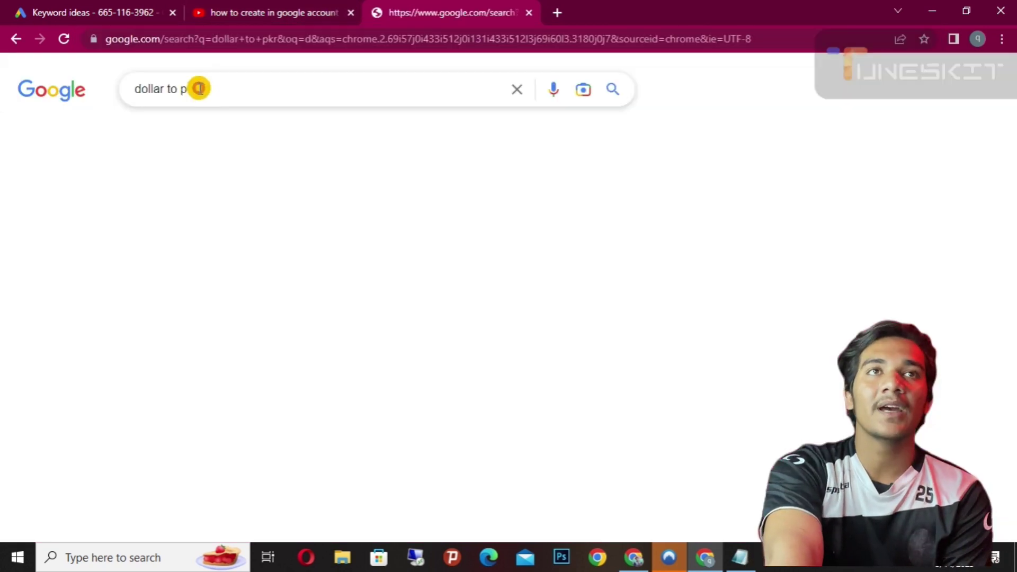
# - Convert 1000 United States Dollars to Pakistani Rupees and highlight the converted amount
pyautogui.rightClick(193, 350)
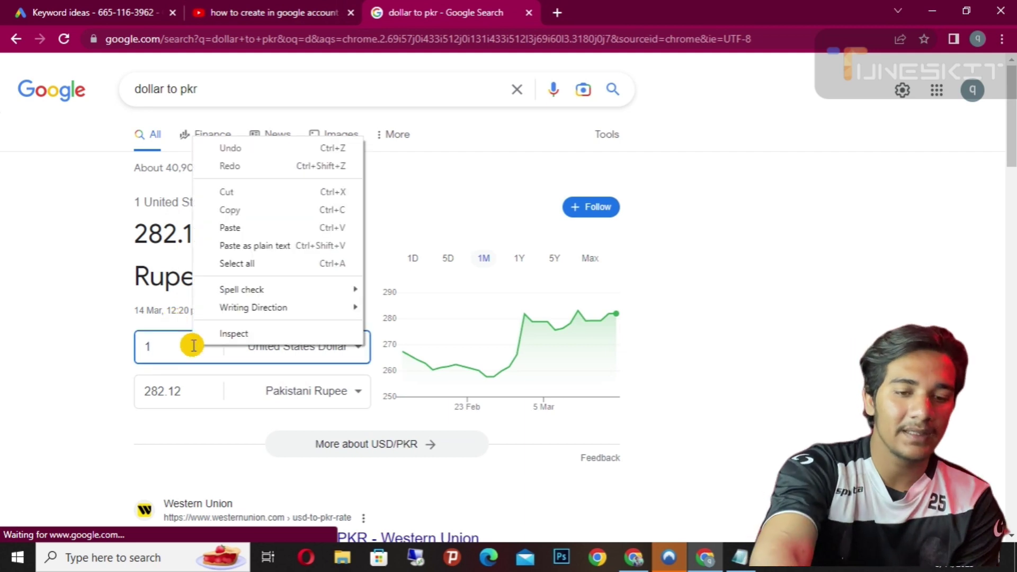
pyautogui.click(182, 348)
pyautogui.write('0')
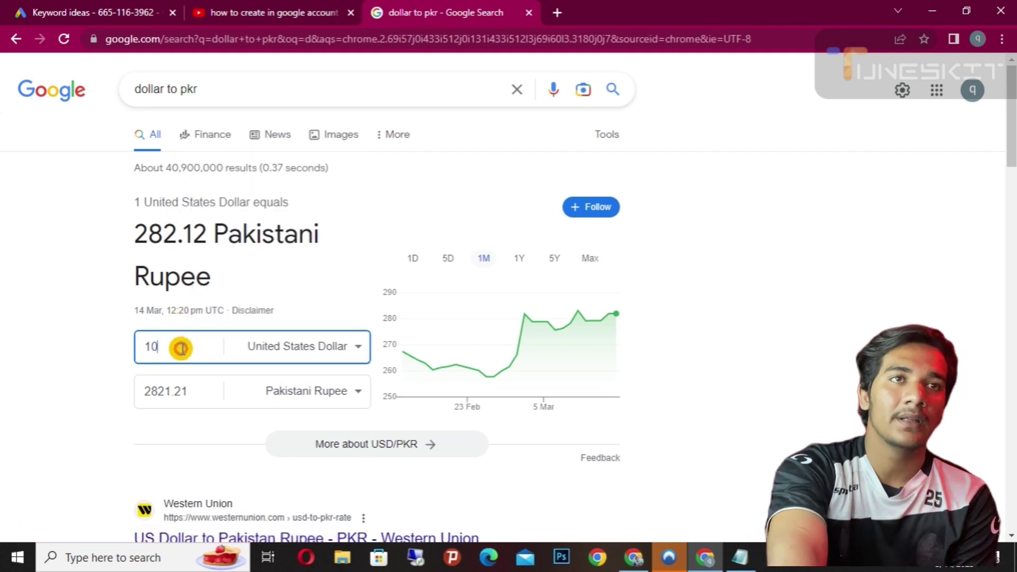
pyautogui.write('00')
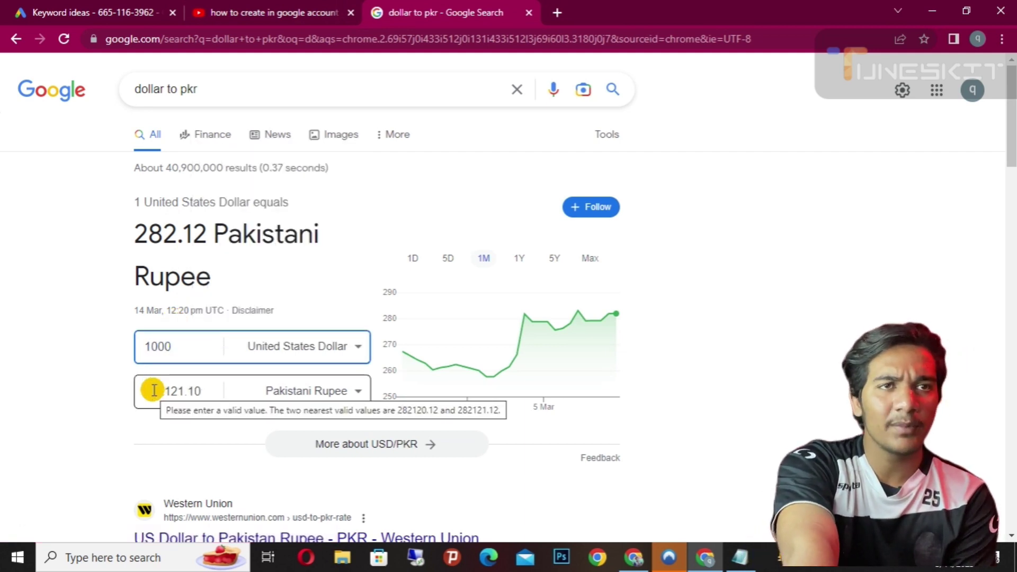
pyautogui.moveTo(152, 391); pyautogui.dragTo(209, 389)
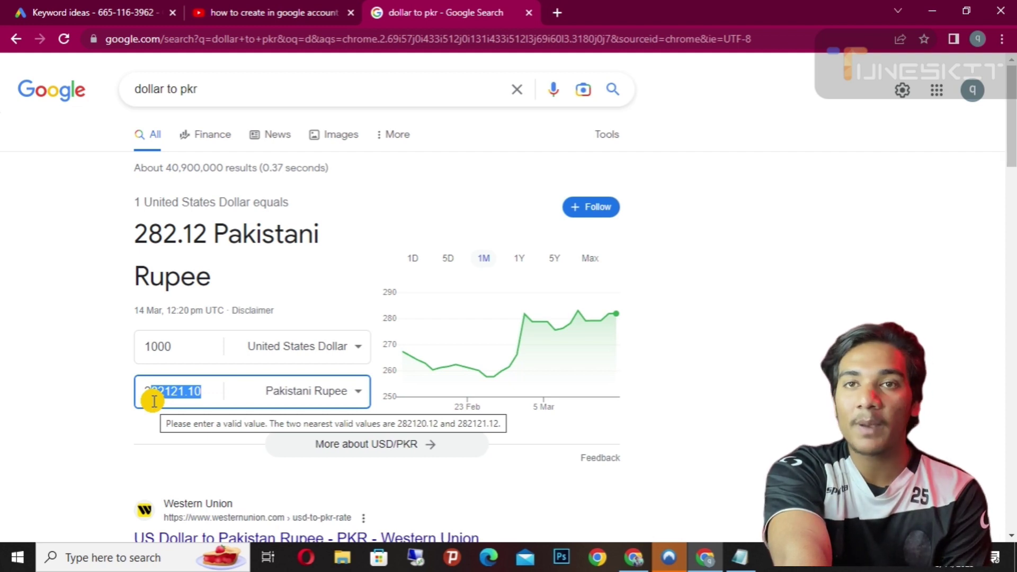
pyautogui.moveTo(141, 390); pyautogui.dragTo(240, 390)
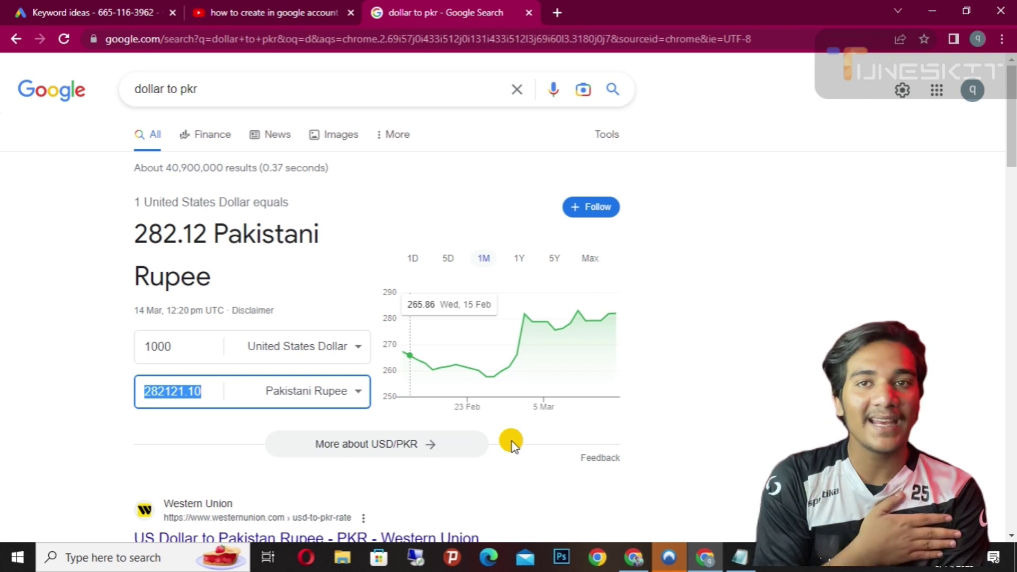
# - Return to the keyword ideas, then switch to the Notepad keyword list and maximize its window
pyautogui.click(132, 10)
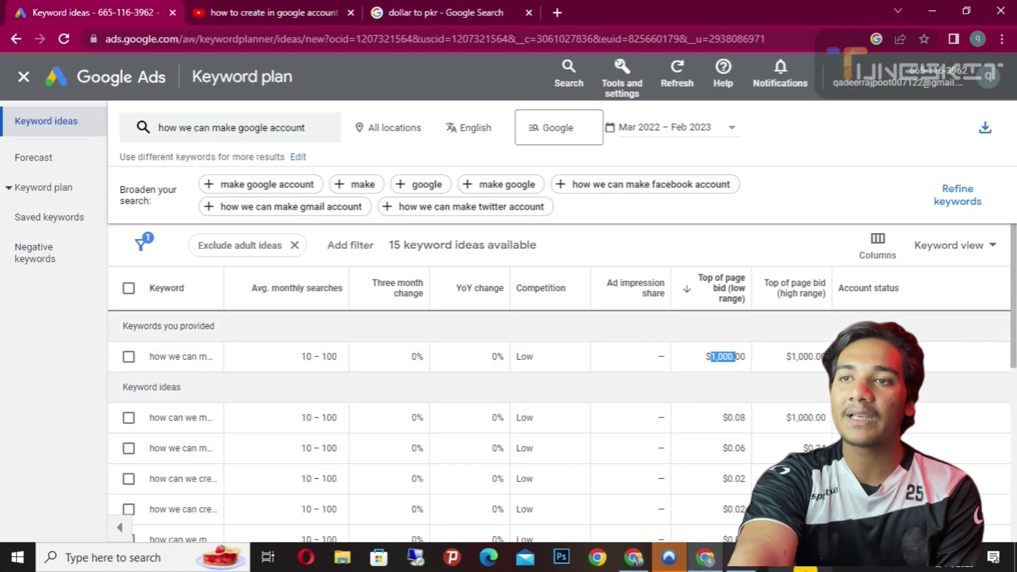
pyautogui.click(739, 562)
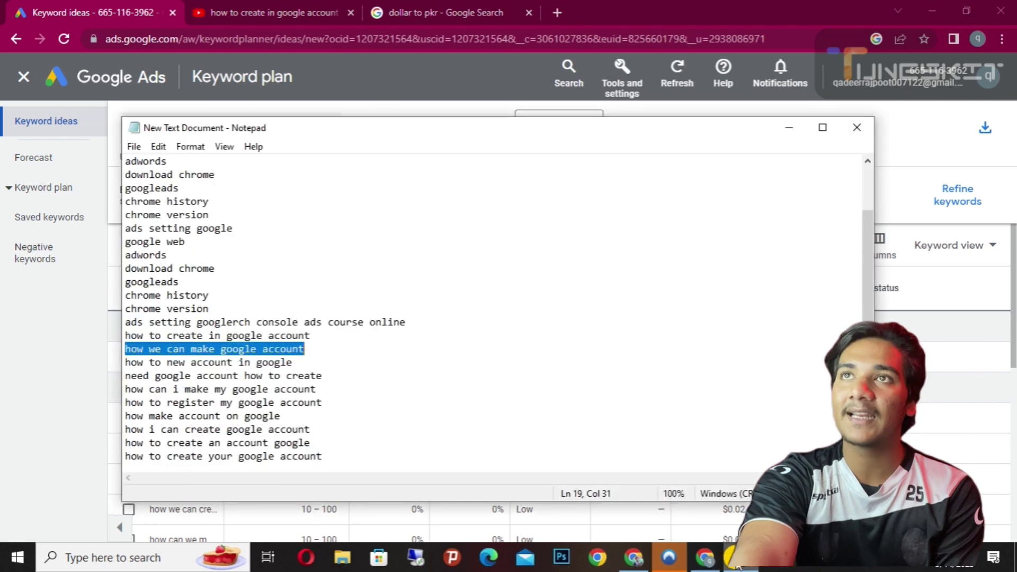
pyautogui.click(820, 128)
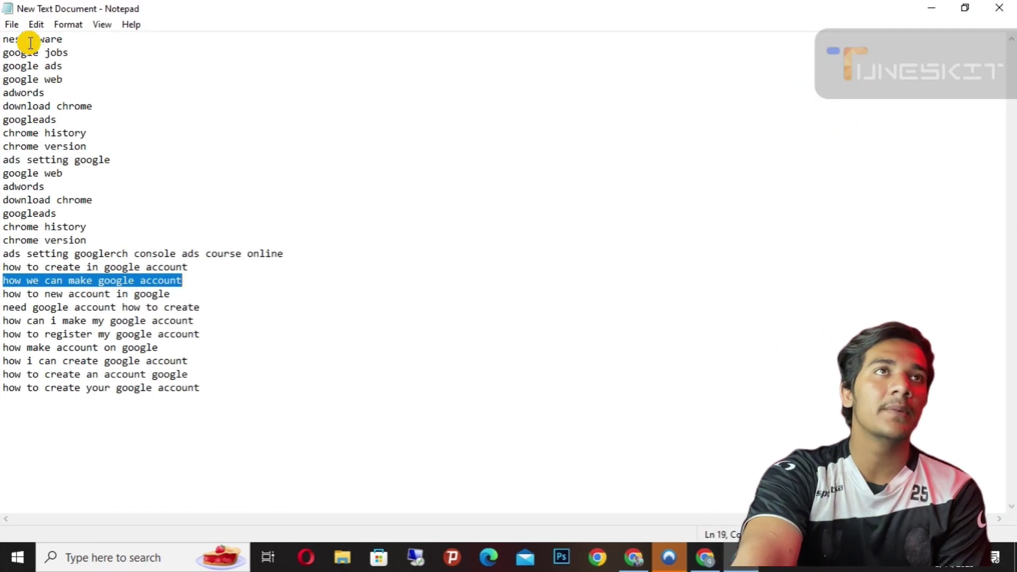